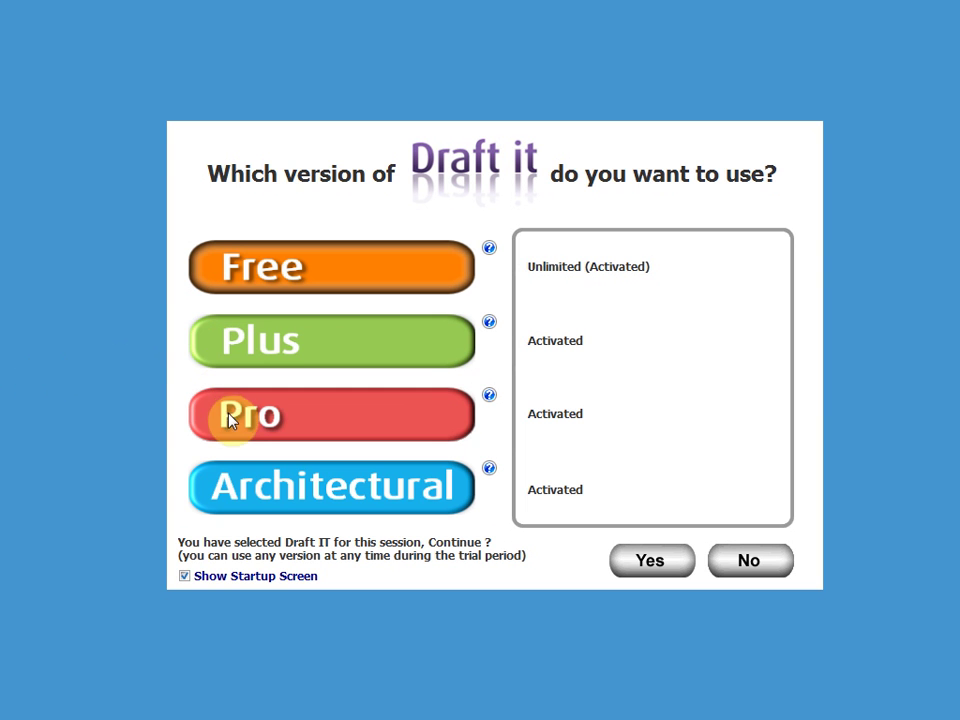
# - Keep the standard Draft IT edition selected on the version chooser and continue to the main window
pyautogui.click(240, 487)
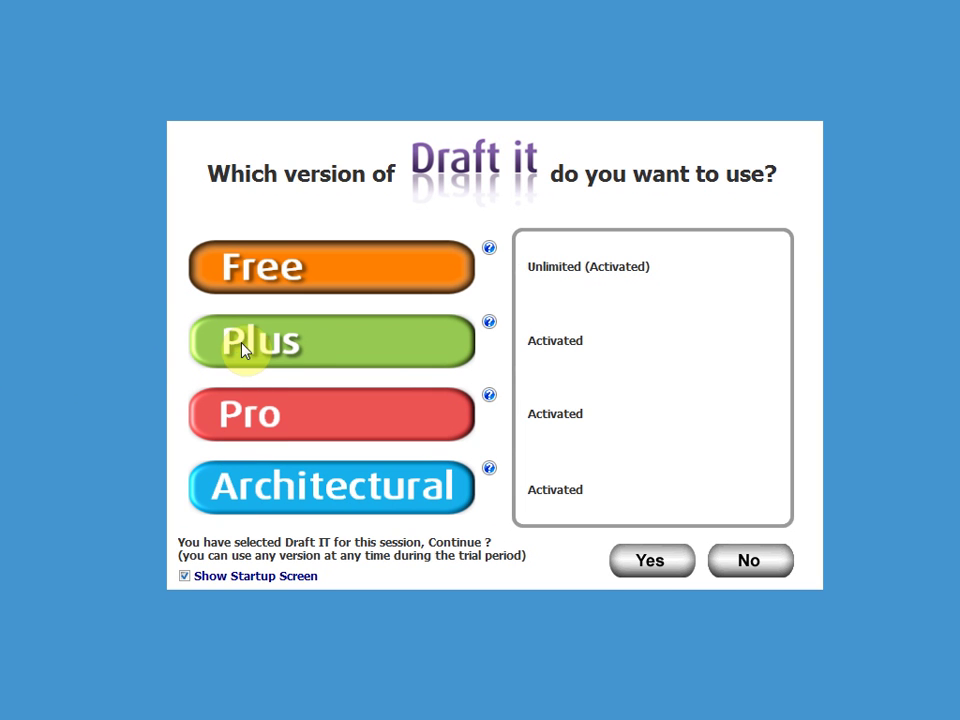
pyautogui.click(139, 360)
pyautogui.click(652, 564)
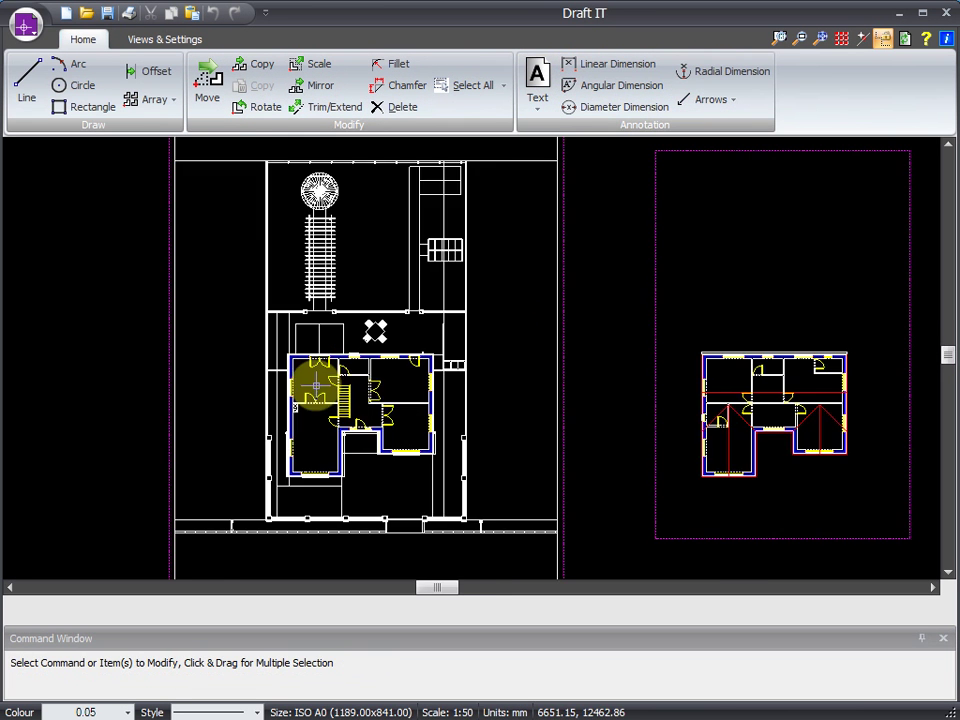
# - Zoom and pan around the sample house plan to inspect it
pyautogui.scroll(1, 303, 420)
pyautogui.scroll(2, 300, 435)
pyautogui.moveTo(349, 371); pyautogui.dragTo(568, 388, button='middle')
pyautogui.moveTo(439, 388); pyautogui.dragTo(289, 377, button='middle')
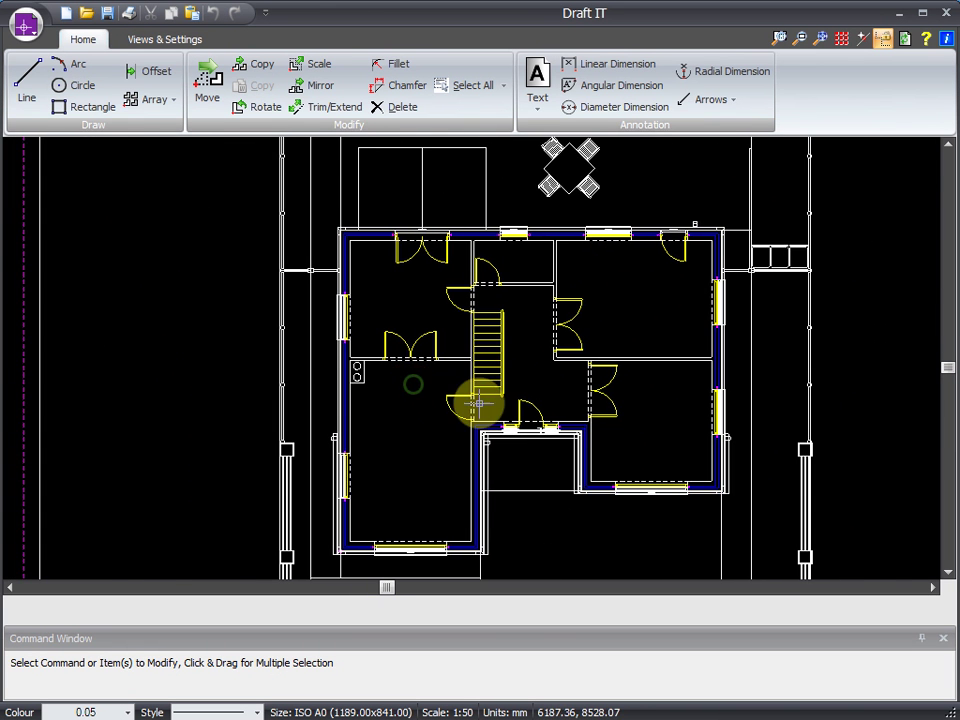
pyautogui.scroll(2, 578, 427)
pyautogui.scroll(-1, 578, 427)
pyautogui.scroll(-1, 486, 392)
pyautogui.scroll(-1, 467, 446)
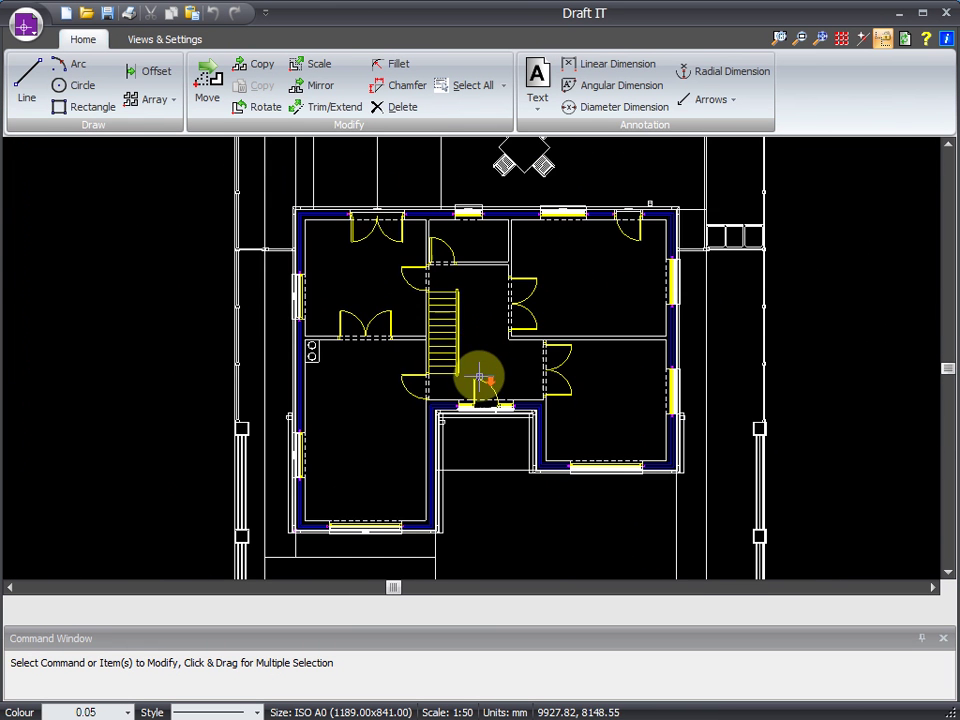
pyautogui.scroll(2, 447, 236)
pyautogui.scroll(2, 422, 199)
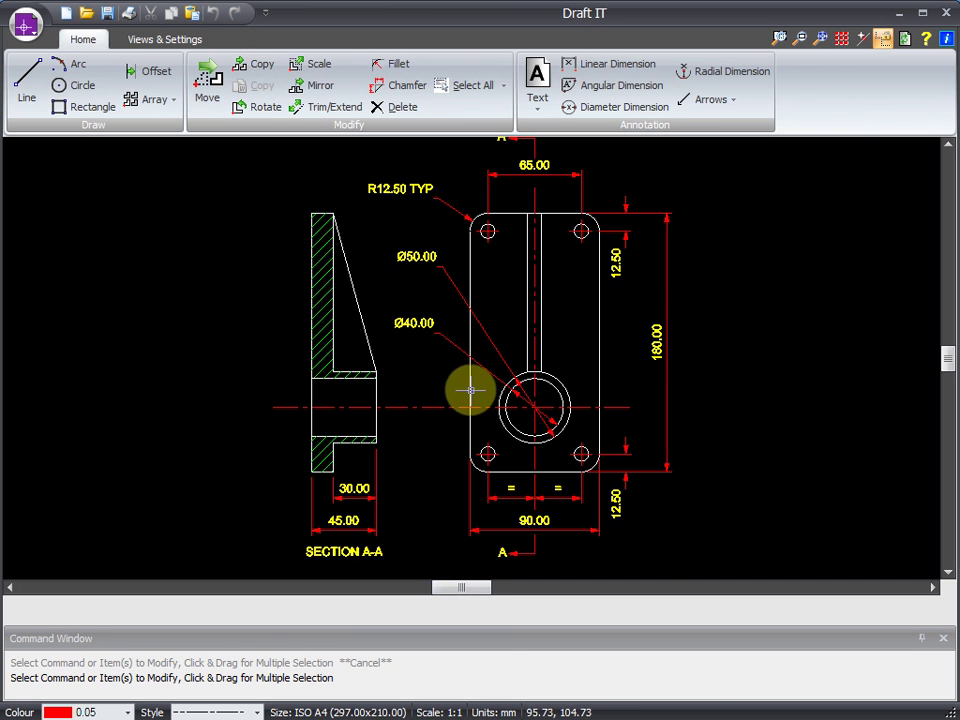
# - Start the Line tool and fit the whole bracket drawing, including Section A-A, on screen
pyautogui.click(33, 82)
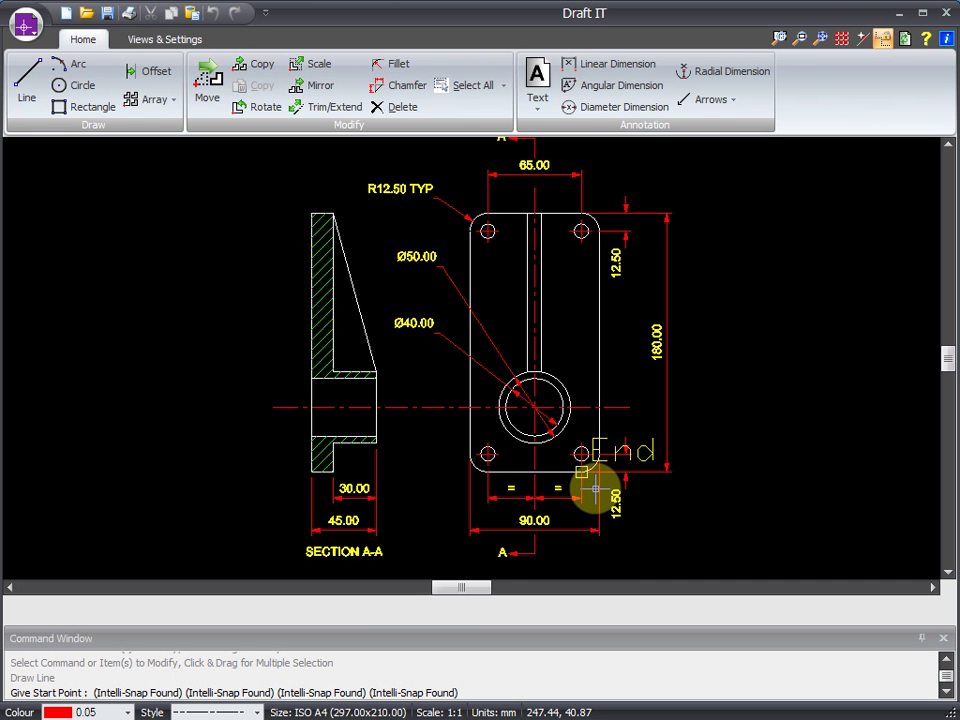
pyautogui.scroll(5, 596, 489)
pyautogui.scroll(-2, 336, 564)
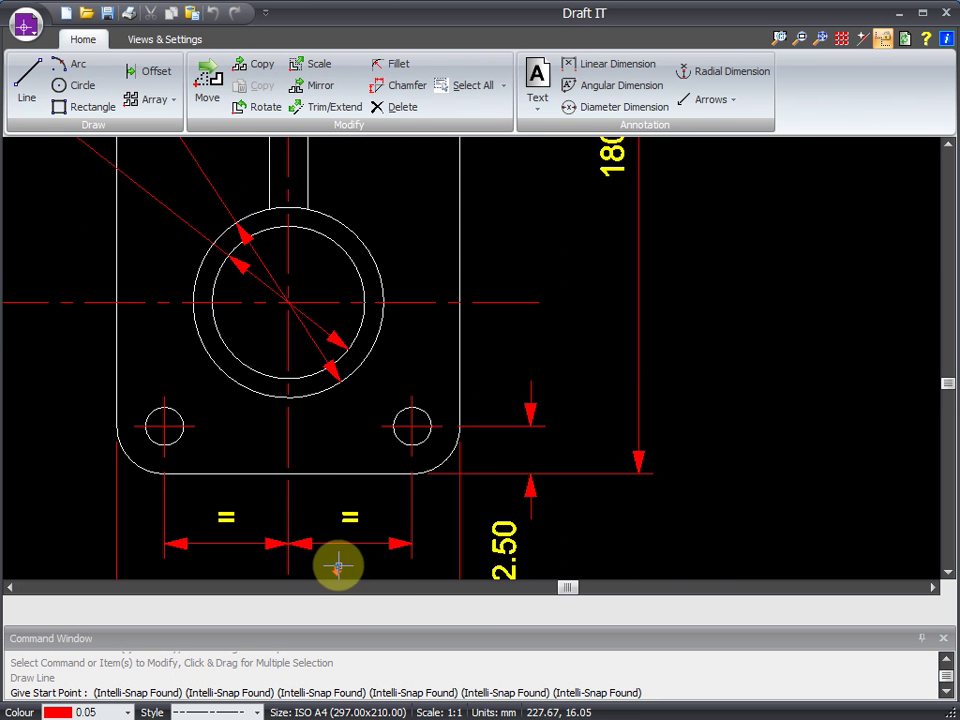
pyautogui.scroll(-3, 324, 513)
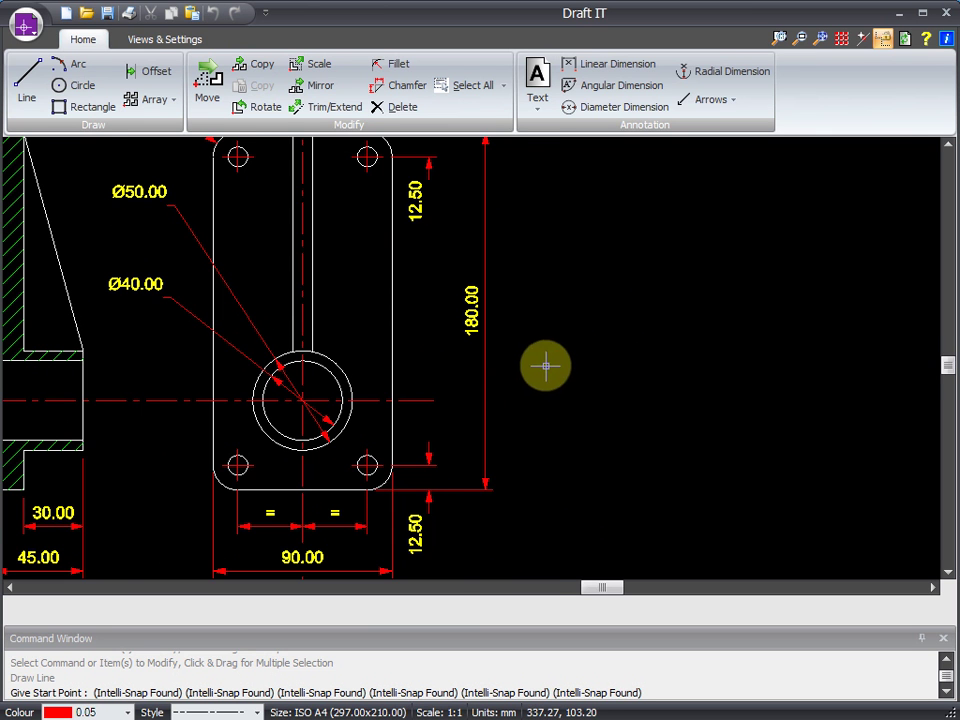
pyautogui.moveTo(546, 364); pyautogui.dragTo(662, 320, button='middle')
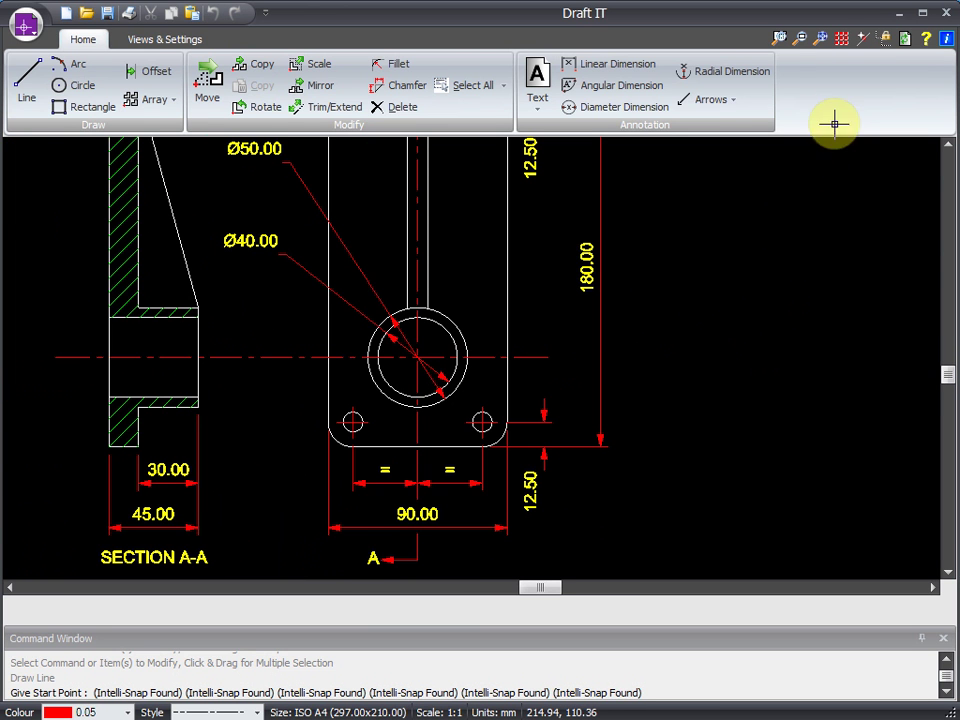
pyautogui.click(822, 37)
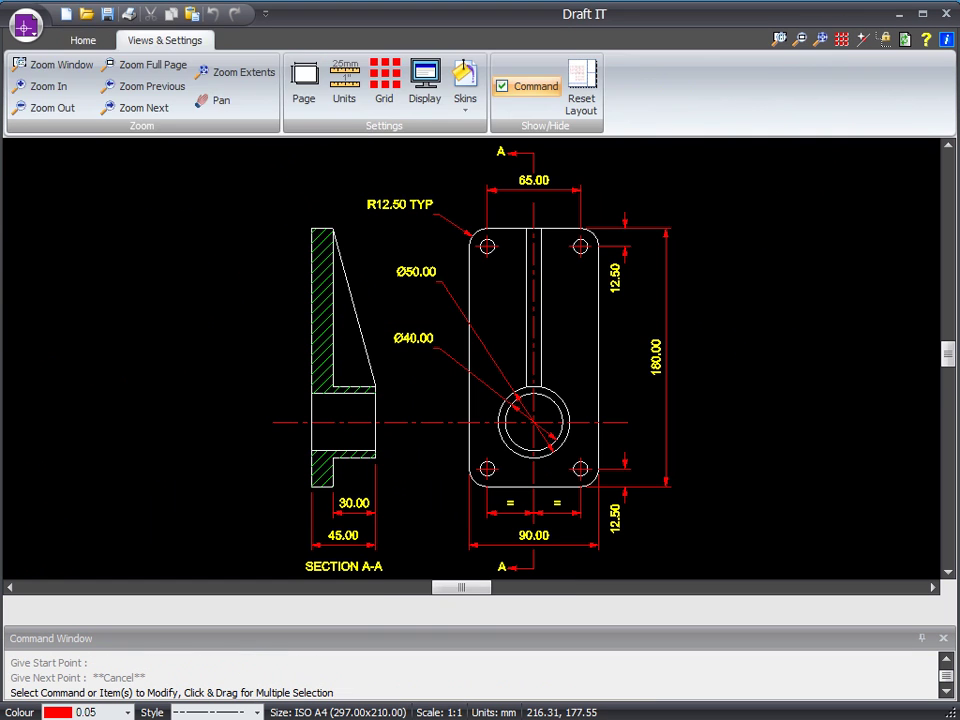
pyautogui.click(78, 40)
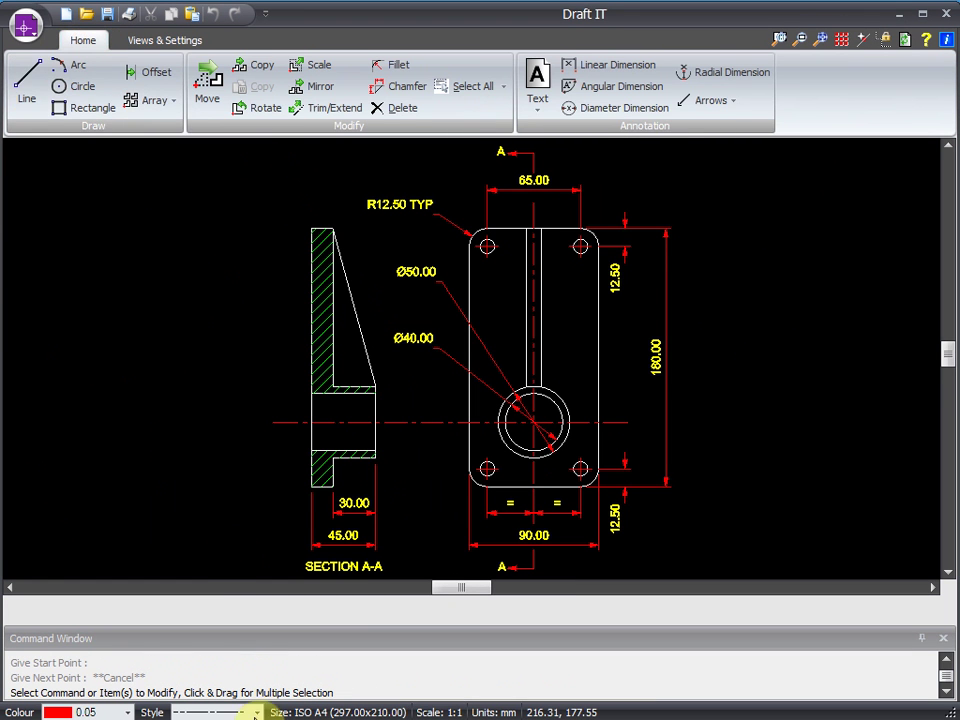
# - Draw a 20 mm line at 180° from the hatched section's lower-left corner using length/angle entry
pyautogui.click(28, 86)
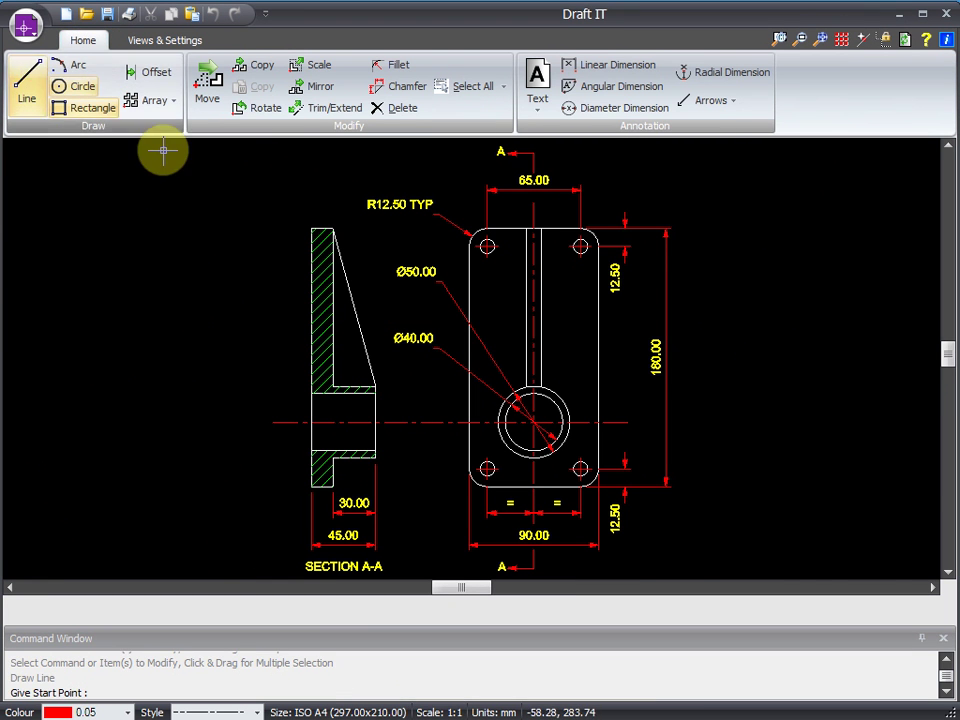
pyautogui.scroll(5, 294, 491)
pyautogui.scroll(-1, 589, 484)
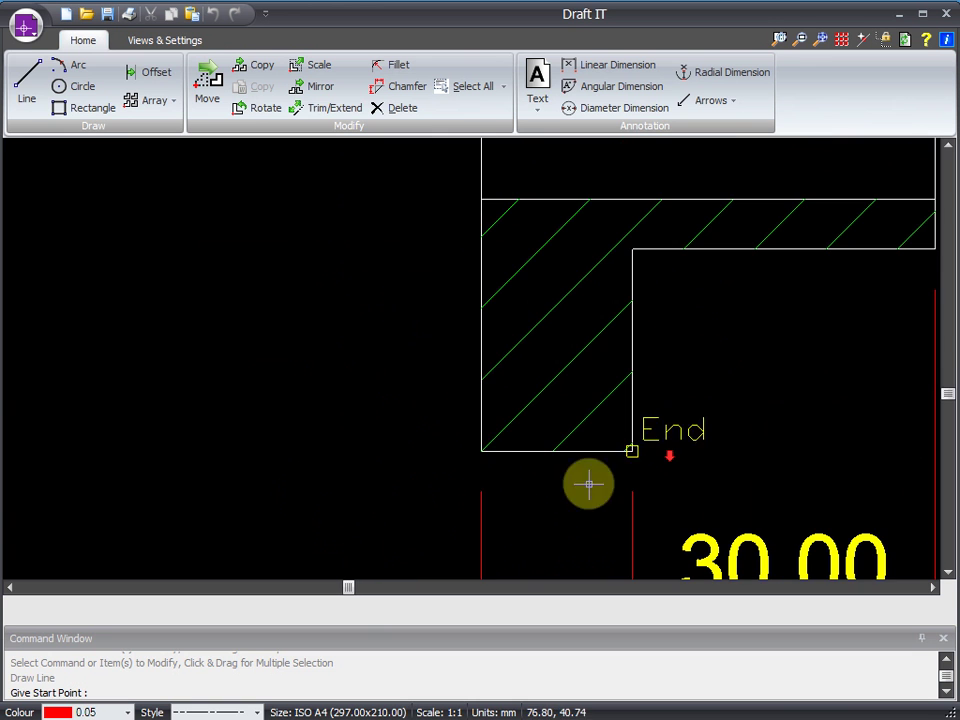
pyautogui.click(477, 447)
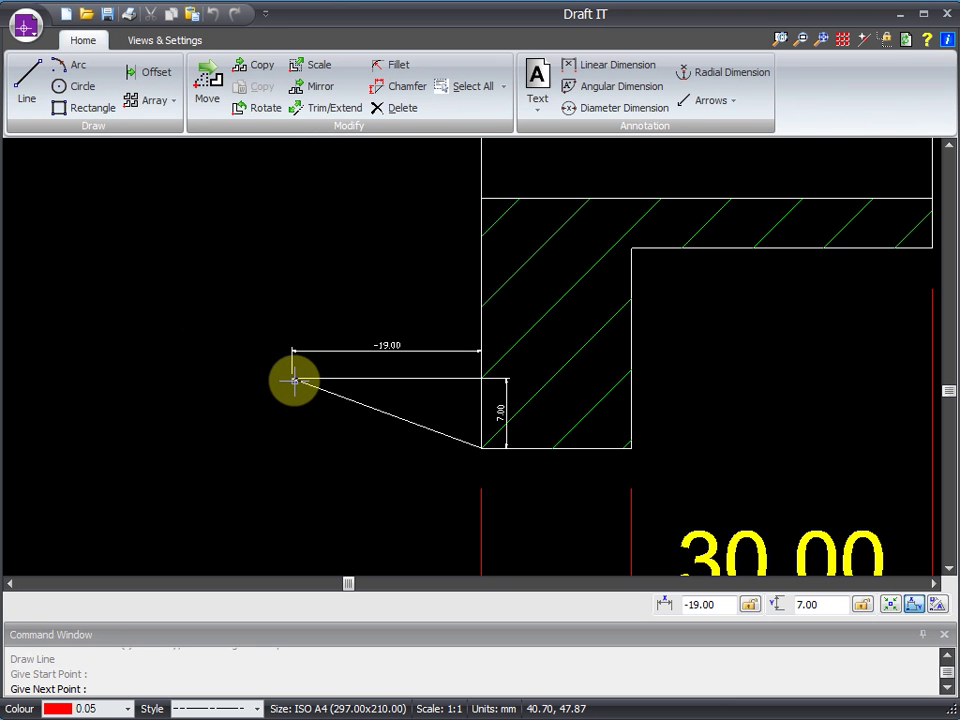
pyautogui.click(936, 604)
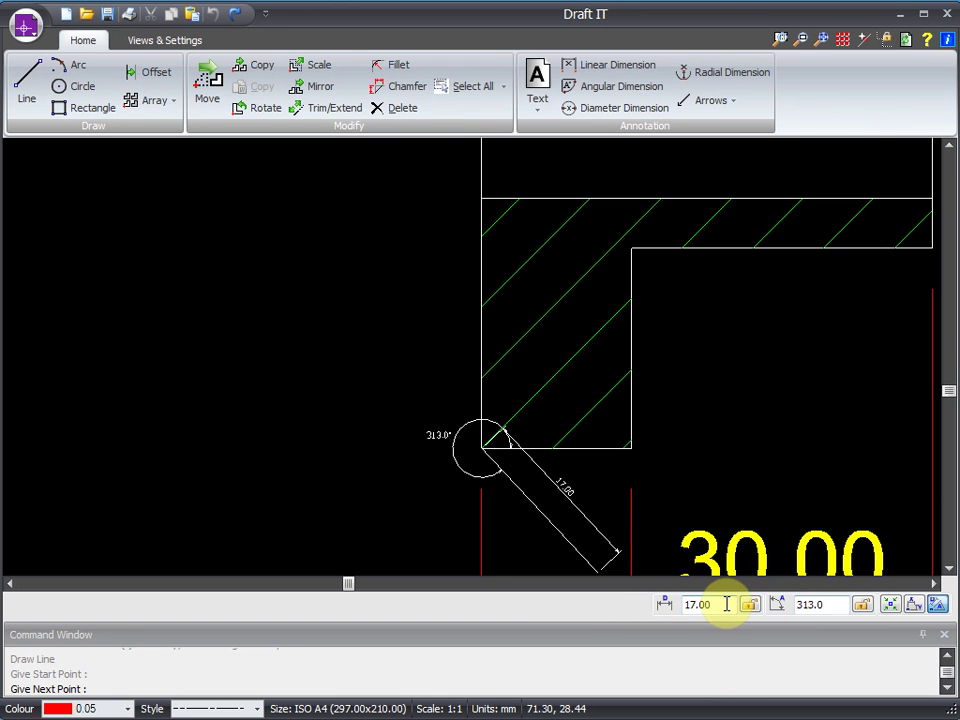
pyautogui.moveTo(714, 604); pyautogui.dragTo(658, 598)
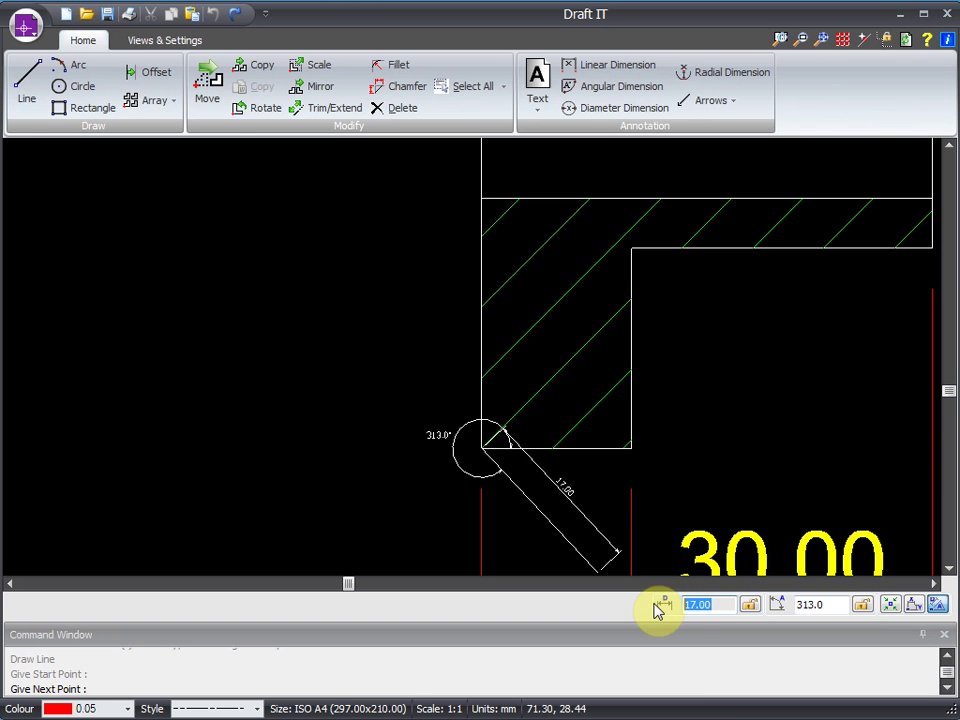
pyautogui.write('20')
pyautogui.press('Return')
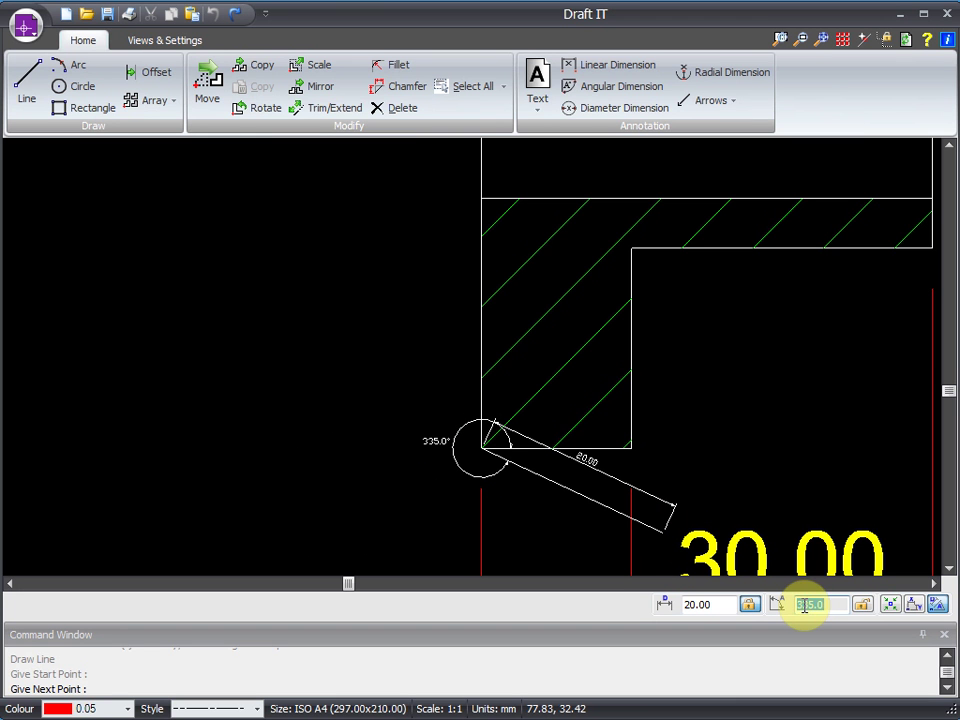
pyautogui.write('180')
pyautogui.press('Return')
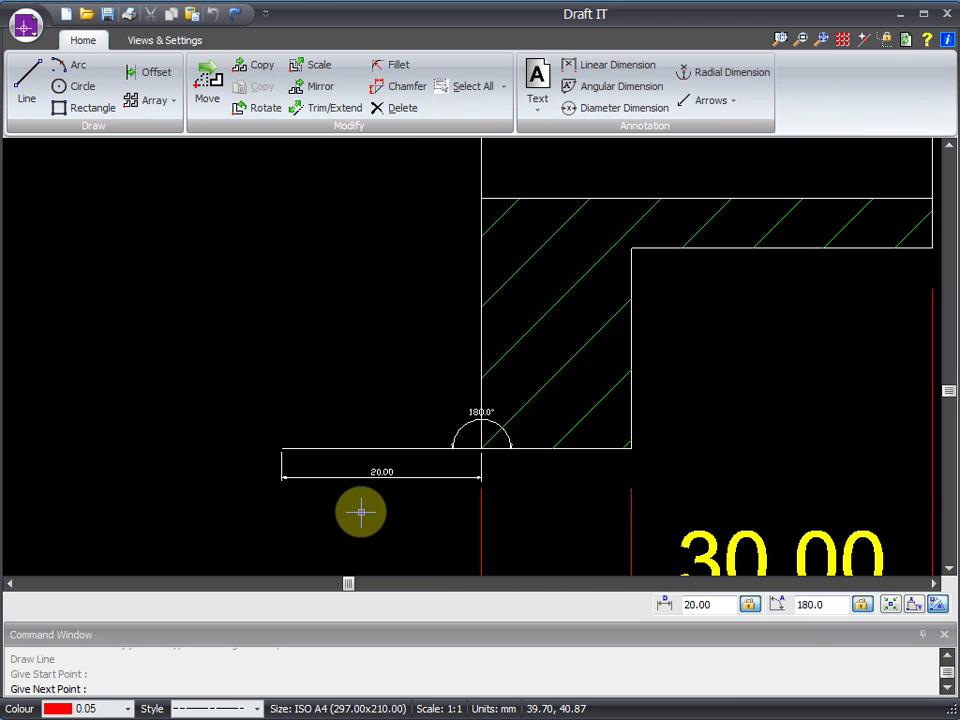
pyautogui.click(361, 512)
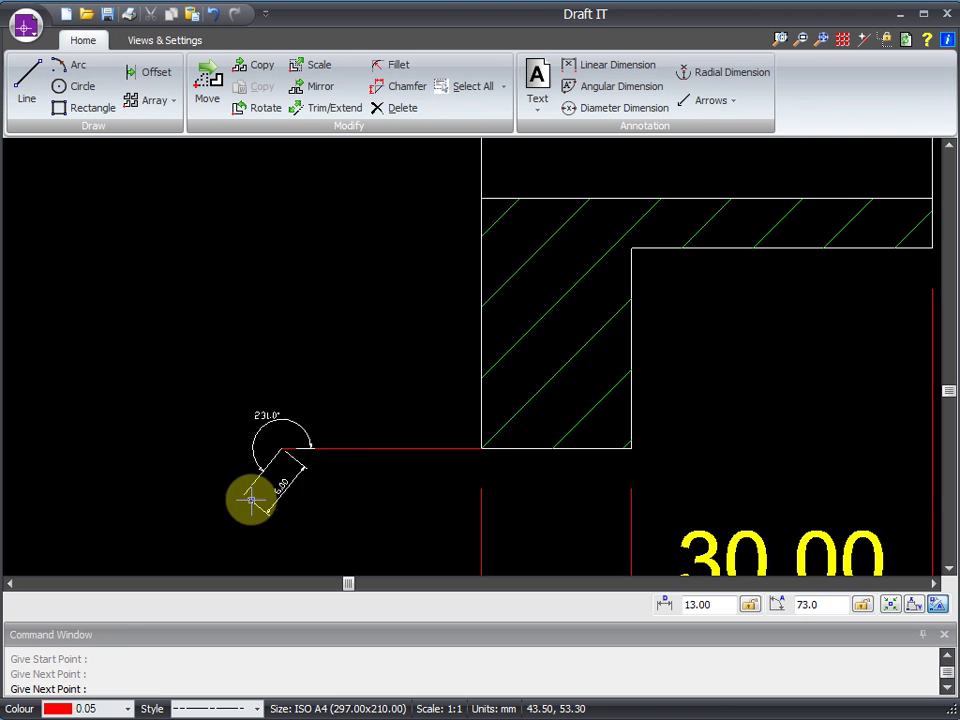
# - Sketch a trial stepped red line beside Section A-A, then undo it with Ctrl+Z
pyautogui.press('Escape')
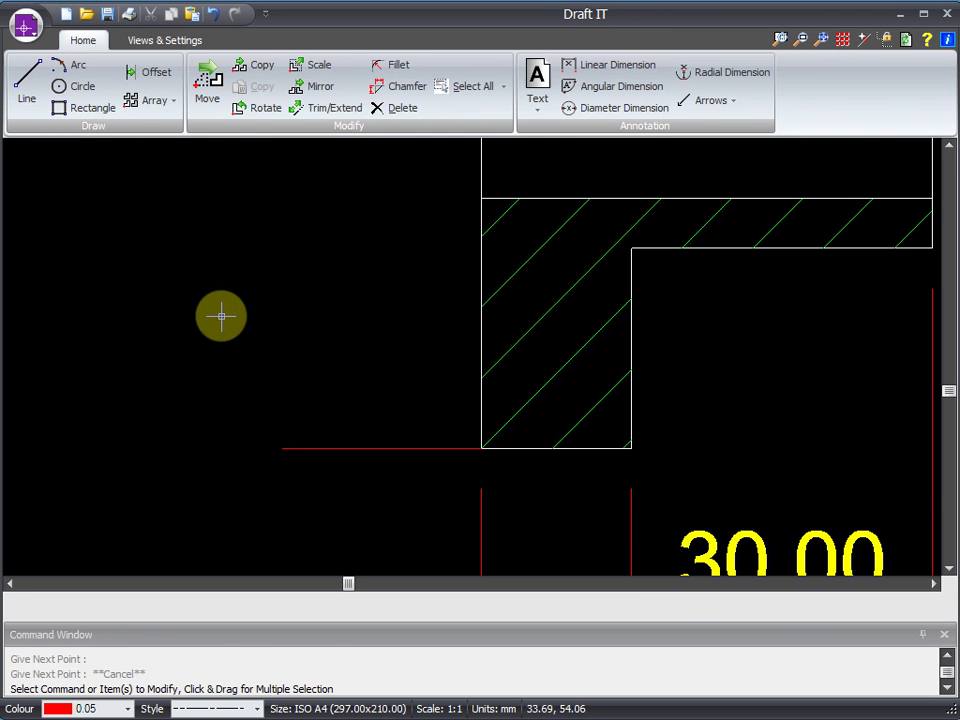
pyautogui.press('Return')
pyautogui.click(120, 418)
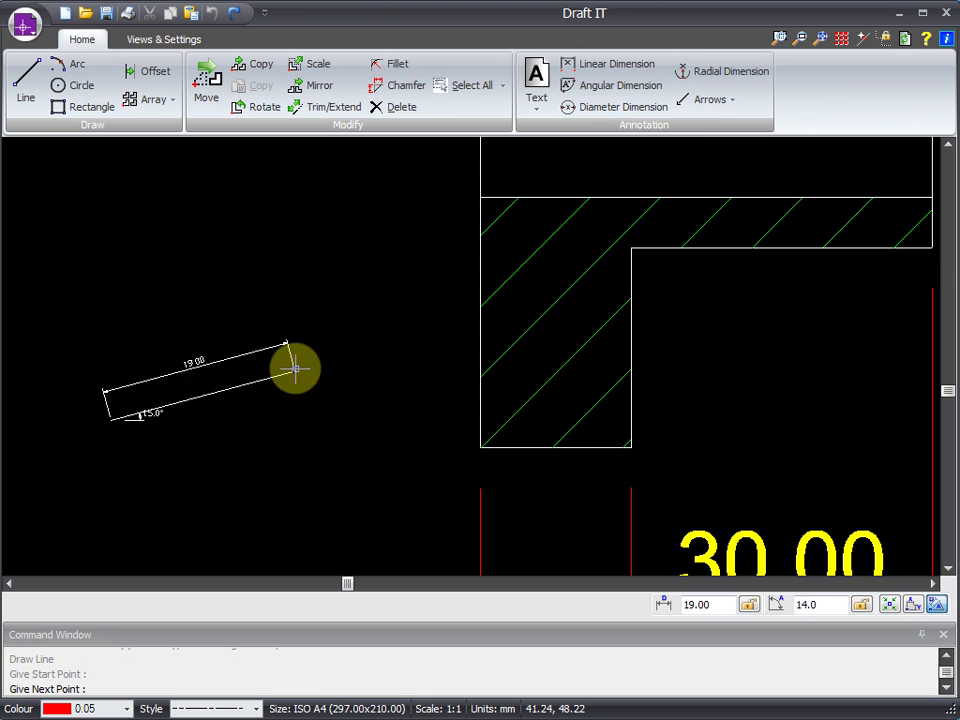
pyautogui.click(890, 604)
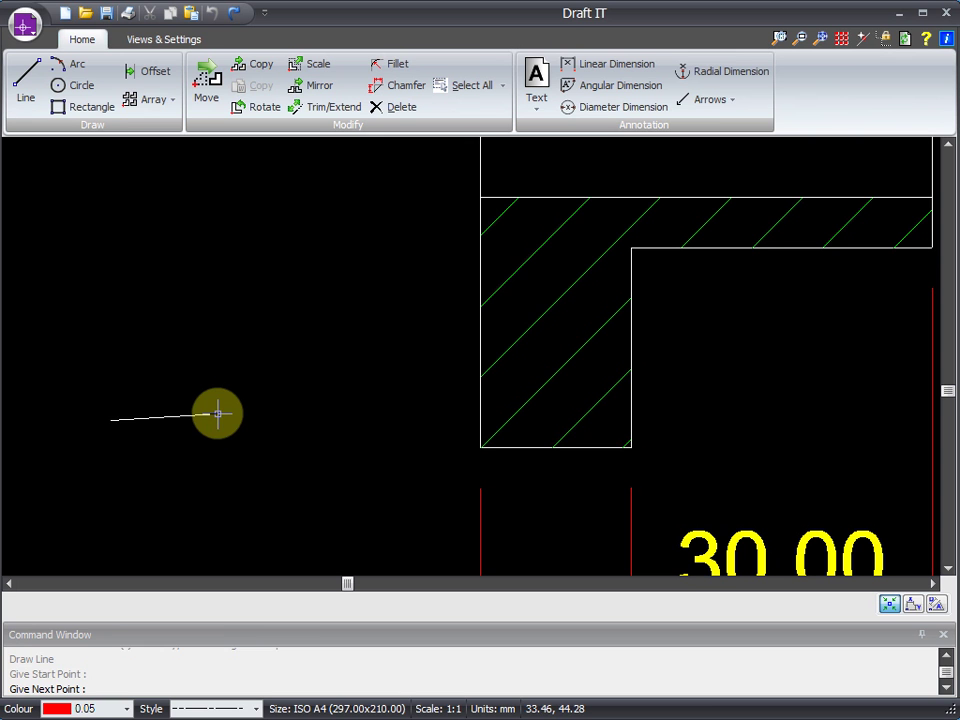
pyautogui.click(226, 419)
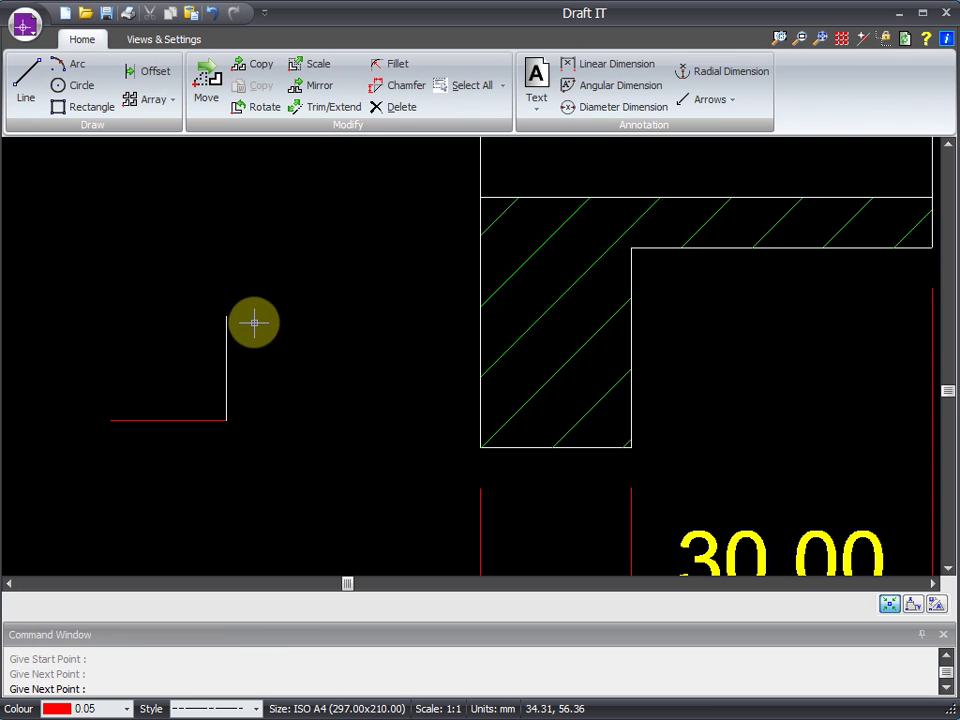
pyautogui.click(259, 331)
pyautogui.click(351, 333)
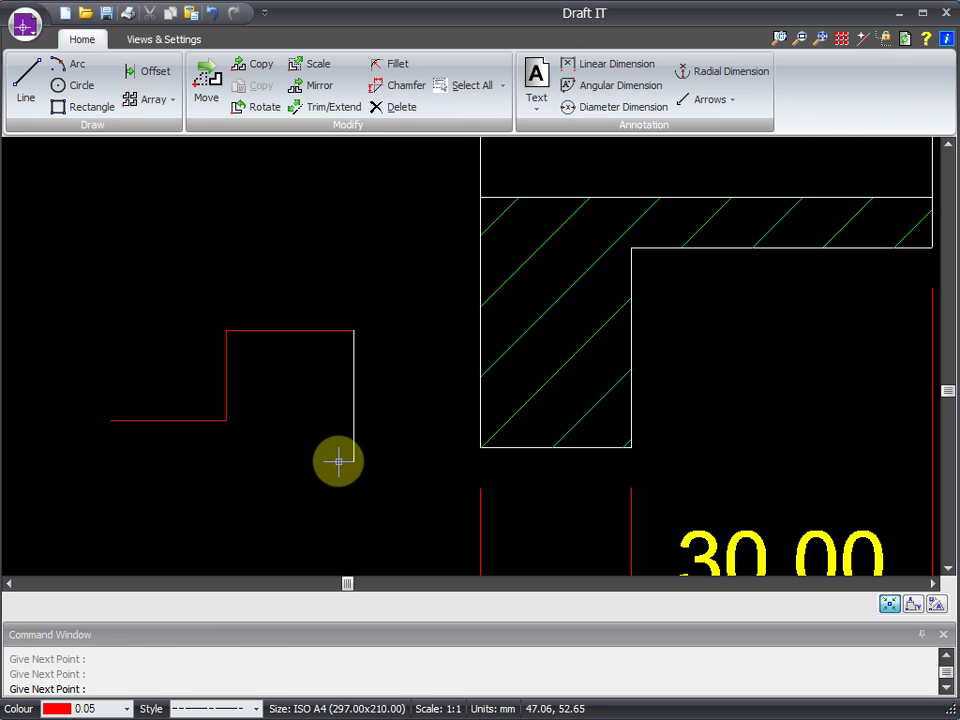
pyautogui.press('Escape')
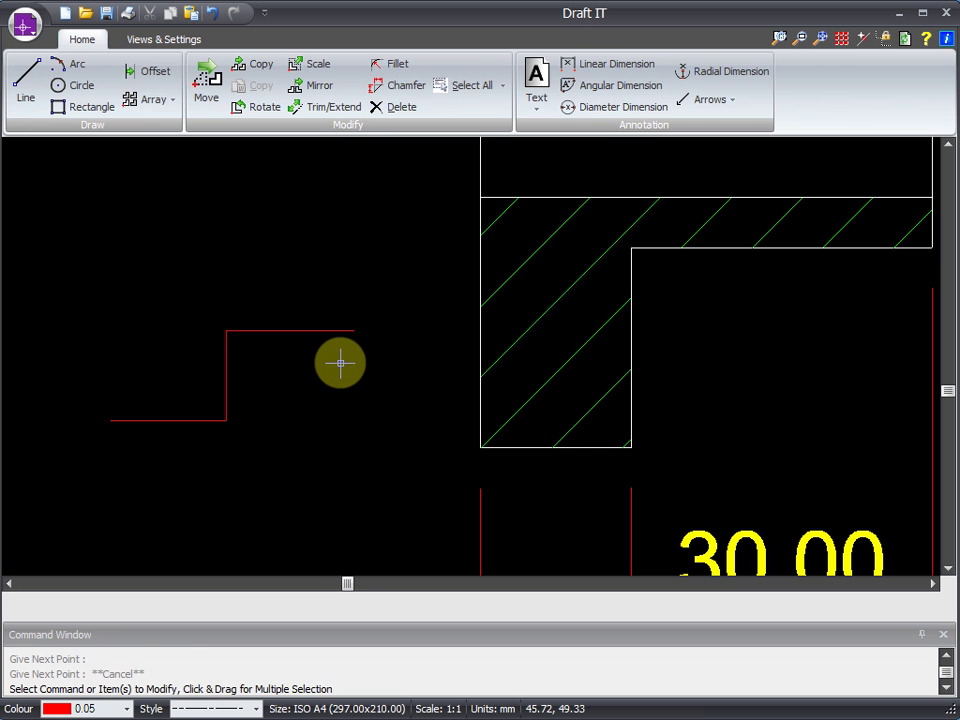
pyautogui.hotkey('ctrl', 'z')
pyautogui.hotkey('ctrl', 'z')
pyautogui.hotkey('ctrl', 'z')
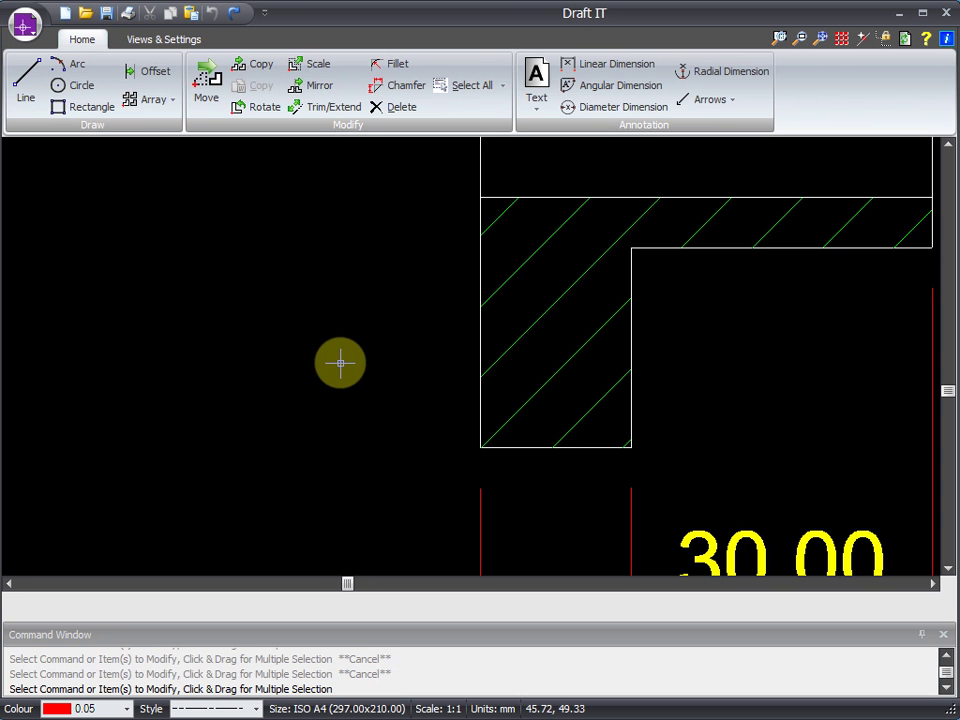
# - Start the Linear Dimension command and zoom the canvas out slightly
pyautogui.click(604, 68)
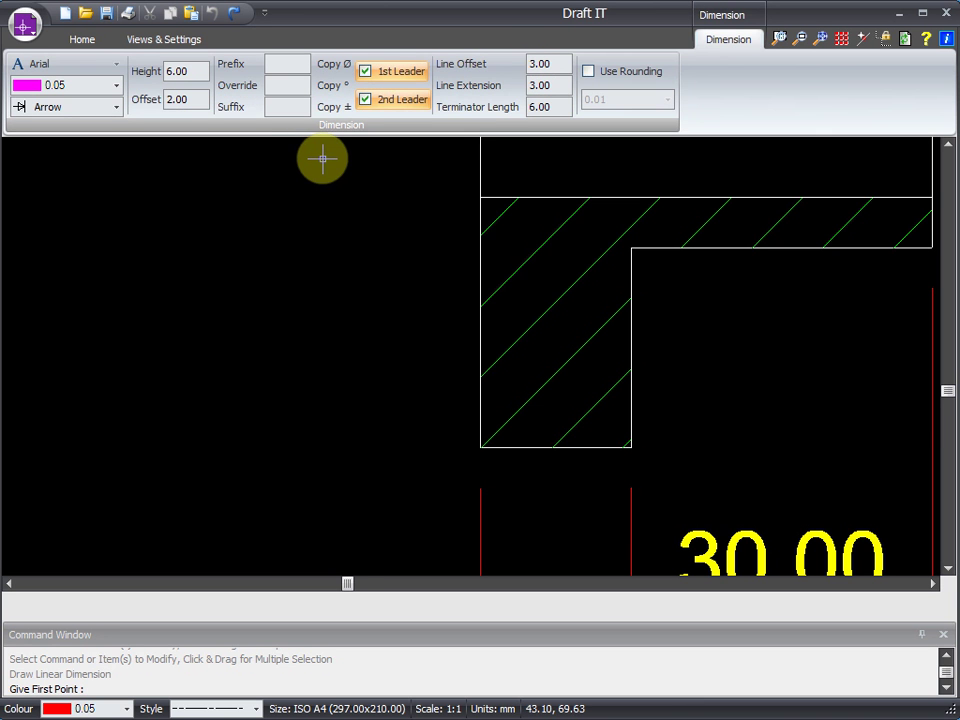
pyautogui.scroll(-2, 476, 418)
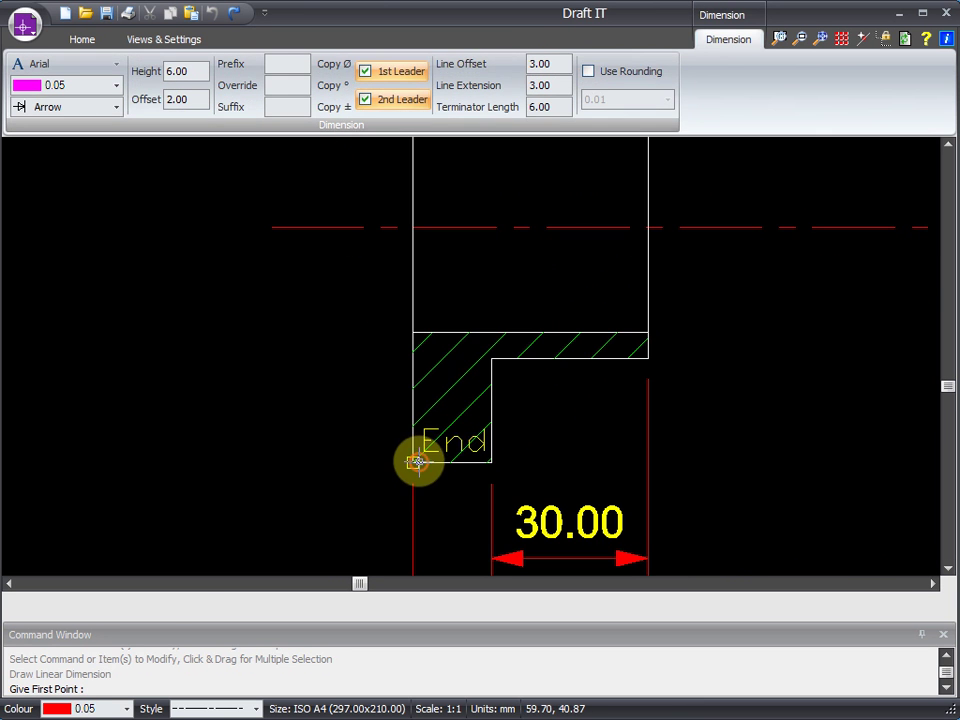
# - Place a yellow 20.00 vertical dimension left of the hatched section between its two corners
pyautogui.click(416, 462)
pyautogui.click(492, 359)
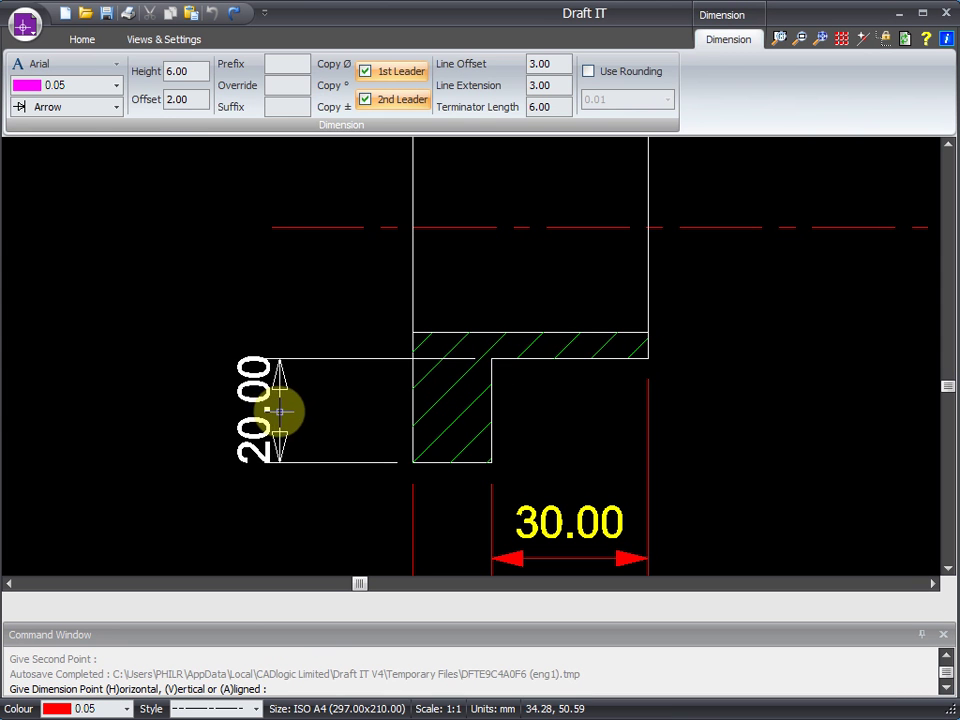
pyautogui.click(115, 85)
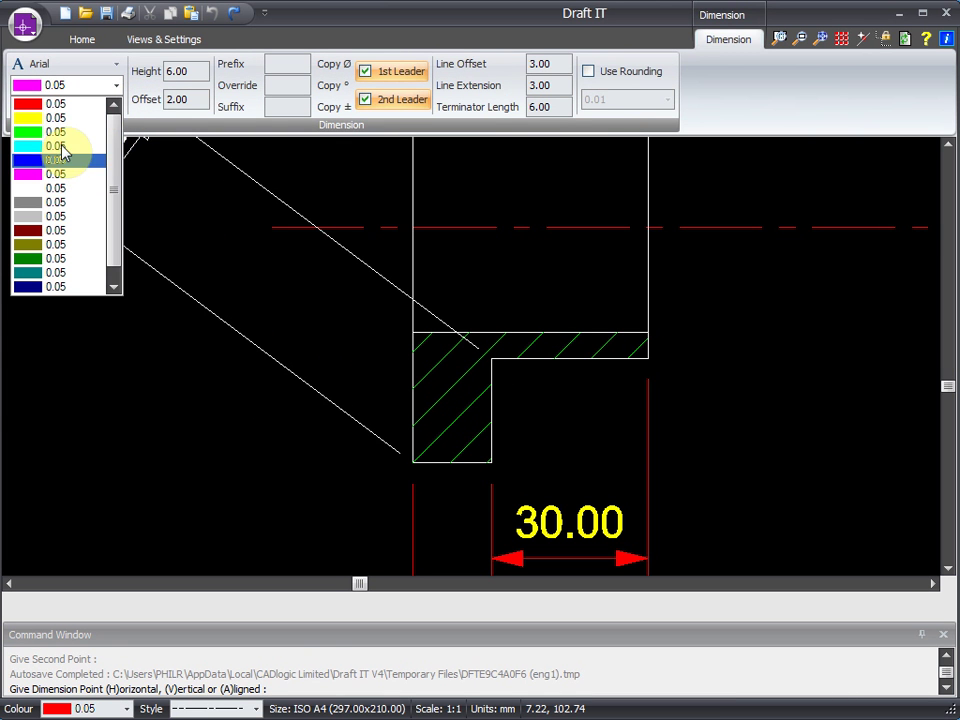
pyautogui.click(40, 118)
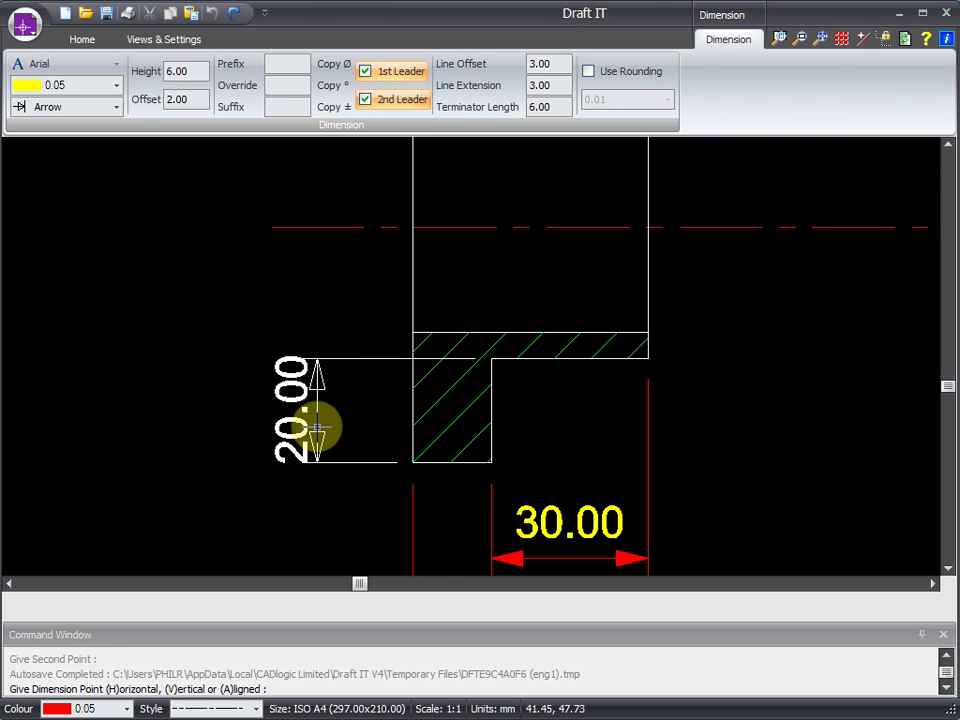
pyautogui.click(317, 427)
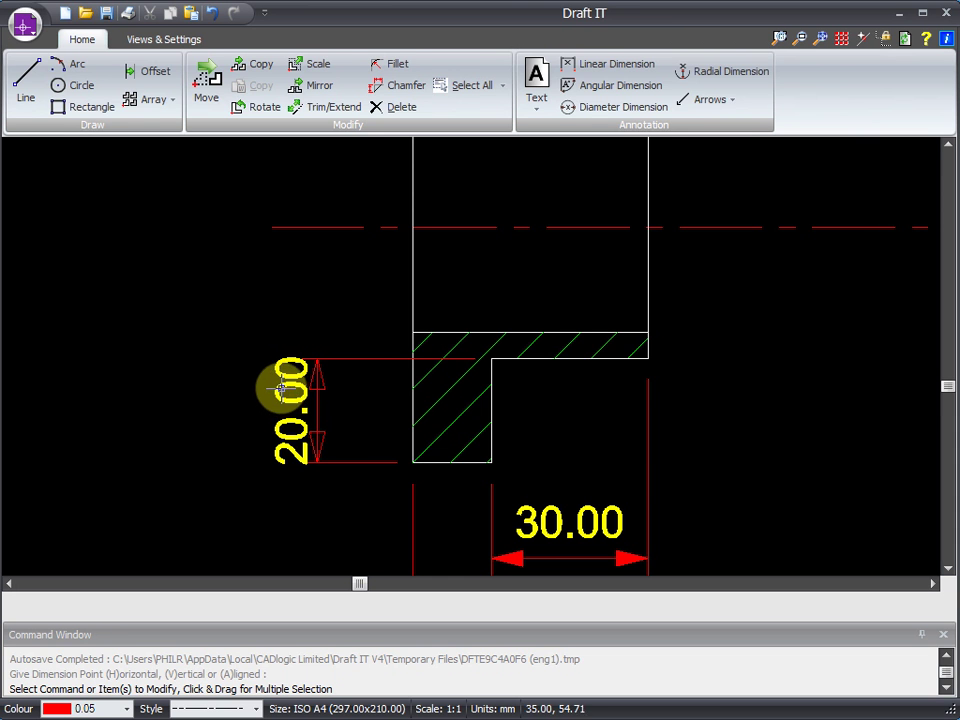
# - Set the 20.00 dimension's offsets to 4.00 and give it FilledArrow arrowheads
pyautogui.click(285, 390)
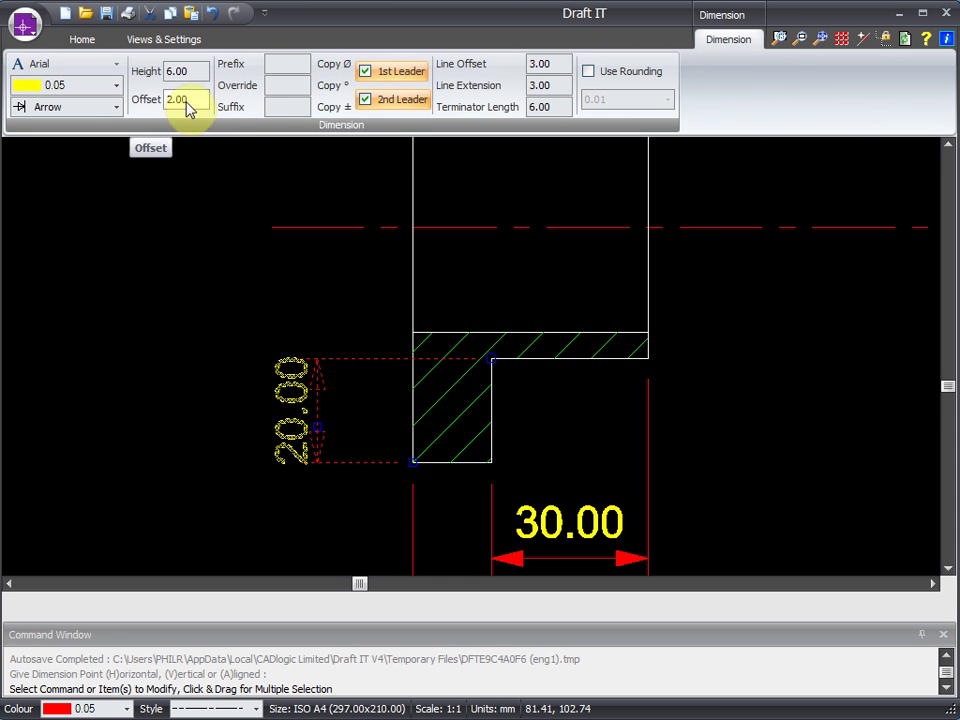
pyautogui.doubleClick(184, 100)
pyautogui.write('4')
pyautogui.doubleClick(545, 63)
pyautogui.write('4')
pyautogui.click(531, 86)
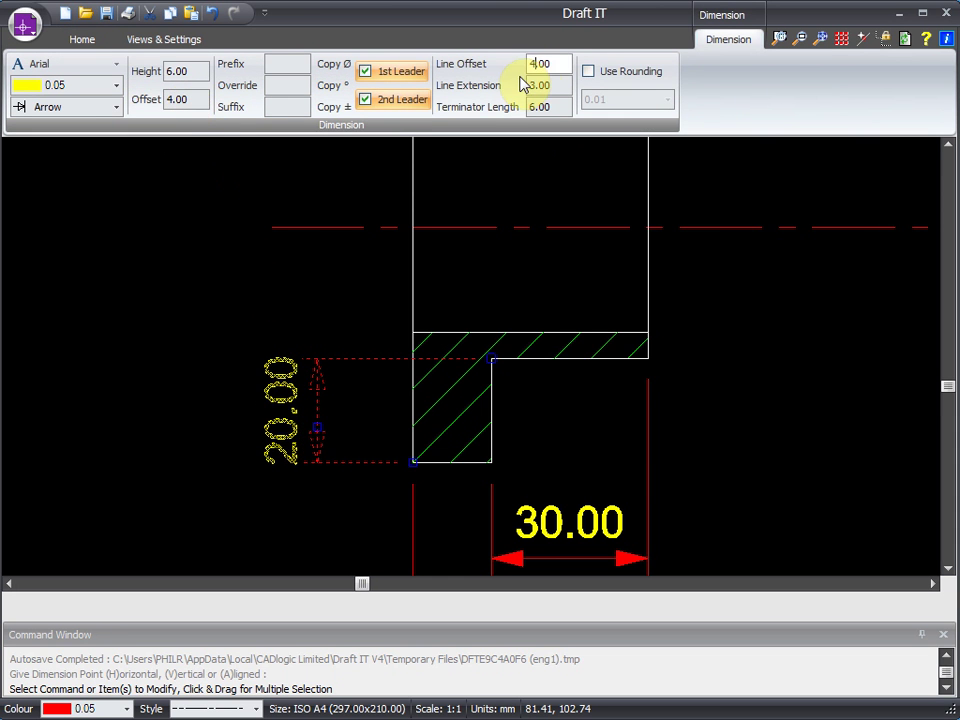
pyautogui.press('Delete')
pyautogui.press('Delete')
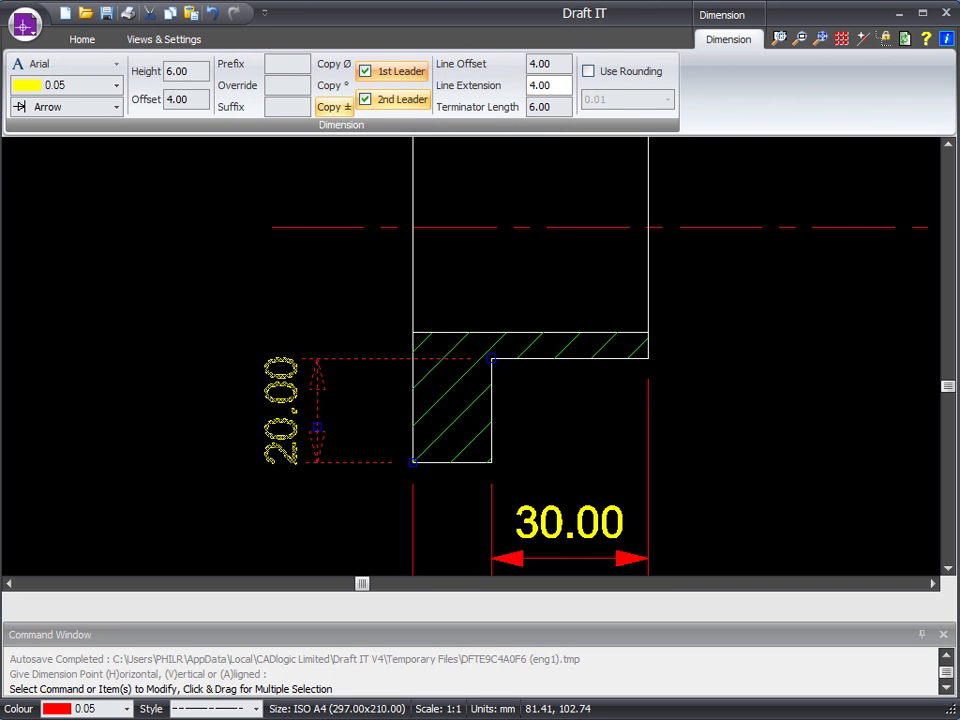
pyautogui.click(116, 107)
pyautogui.click(55, 137)
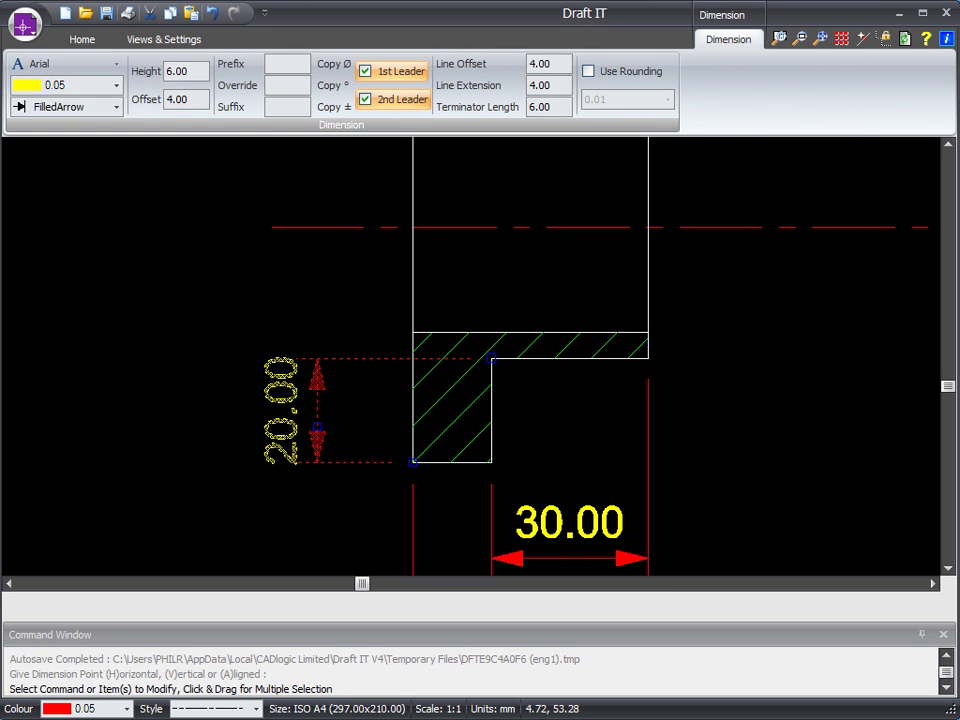
pyautogui.press('Escape')
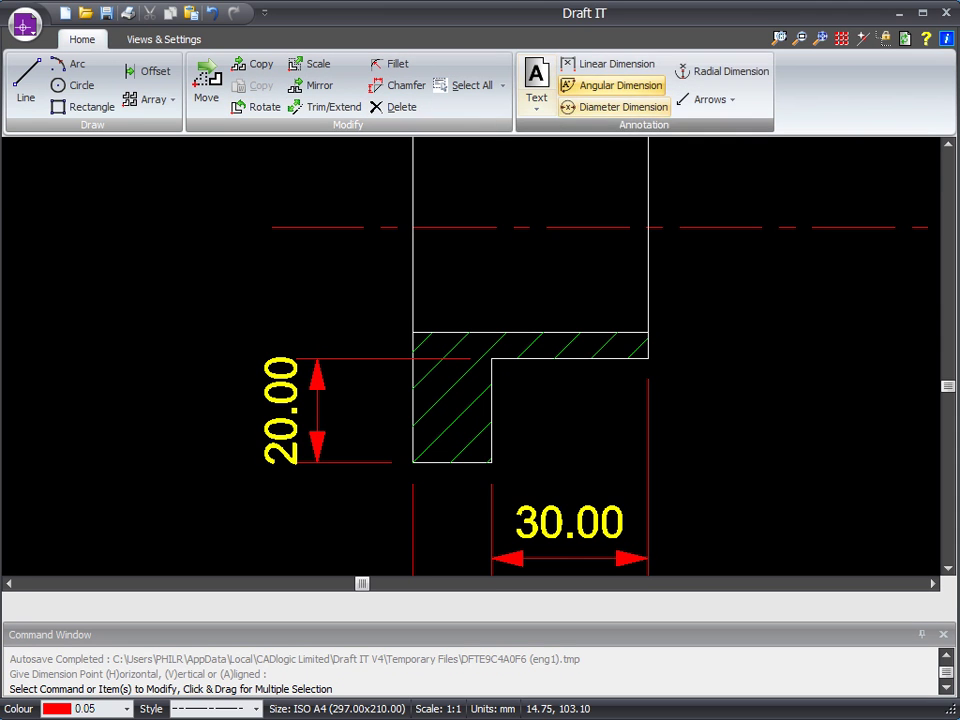
# - Add a red Arial note reading 'this is text' at the drawing's top-left
pyautogui.click(537, 85)
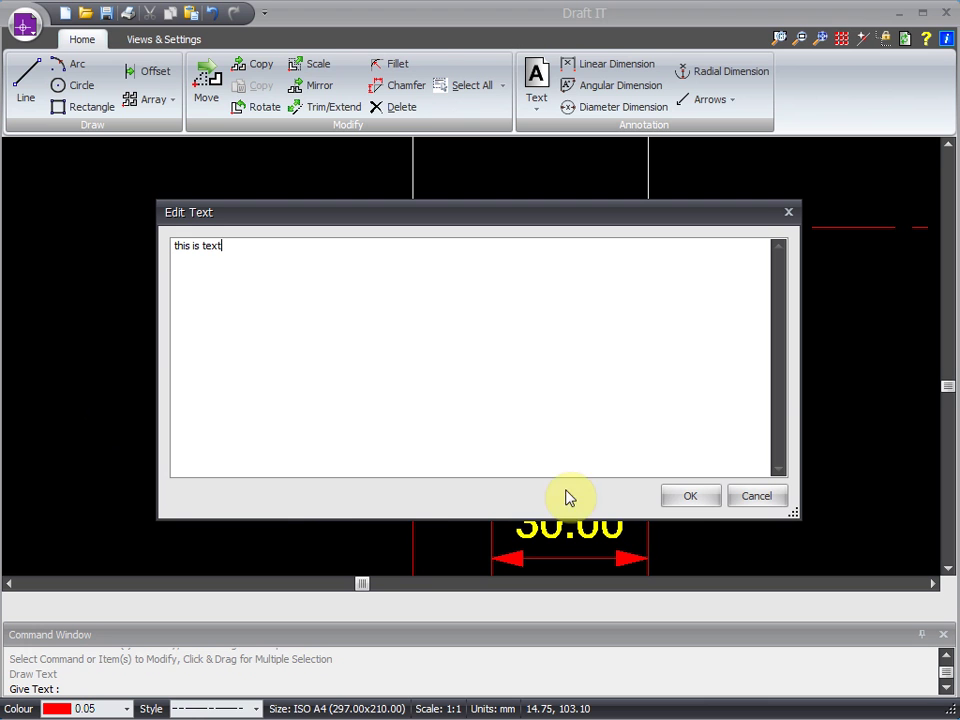
pyautogui.click(688, 496)
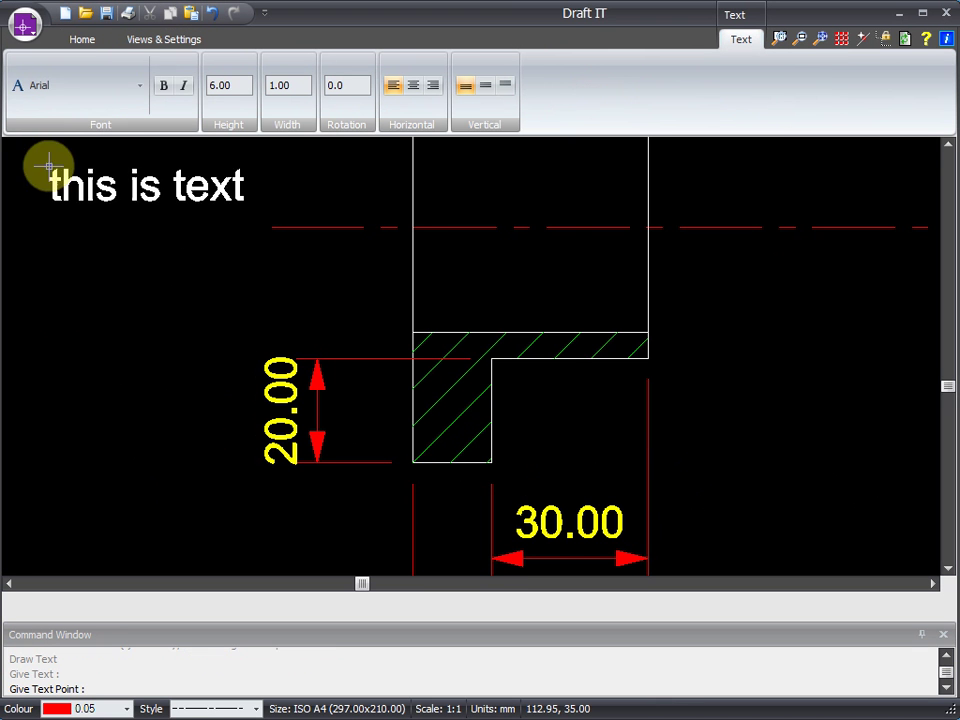
pyautogui.click(140, 87)
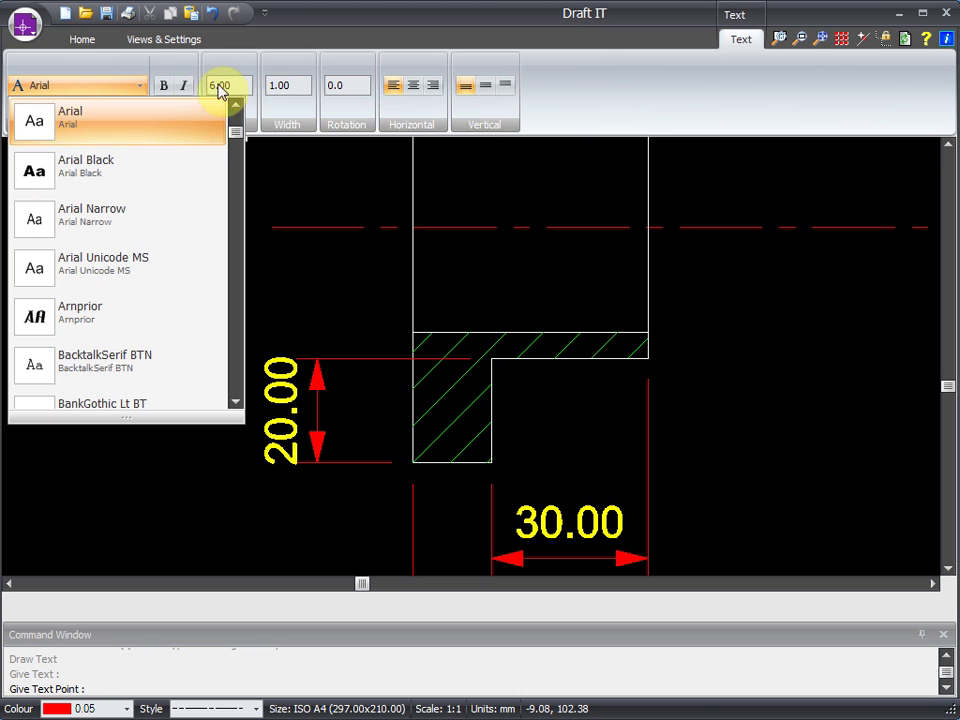
pyautogui.click(180, 76)
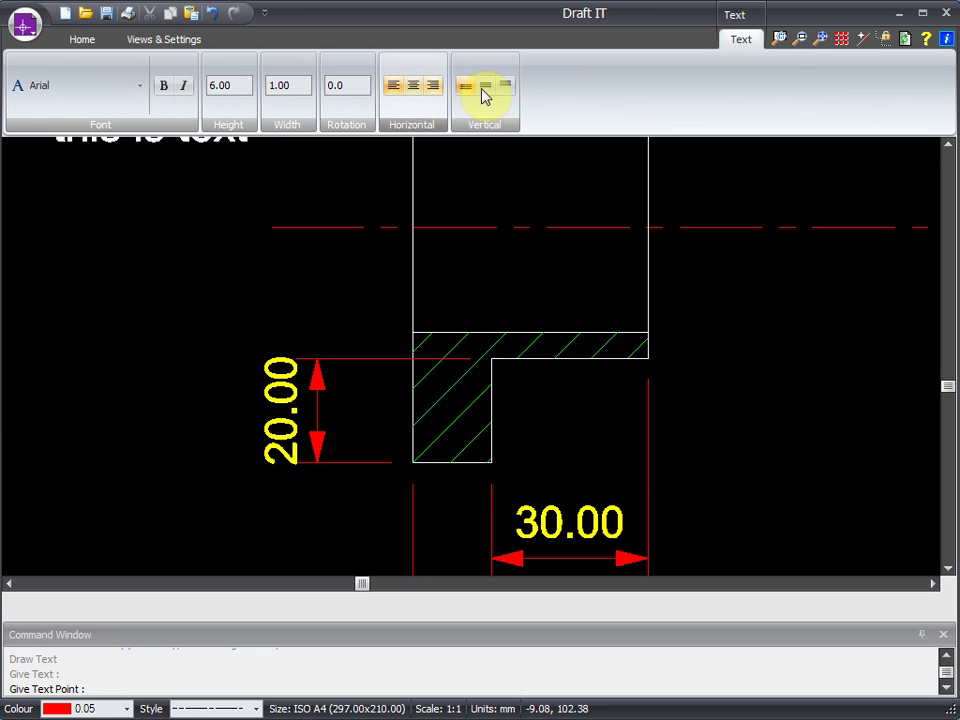
pyautogui.scroll(-3, 277, 489)
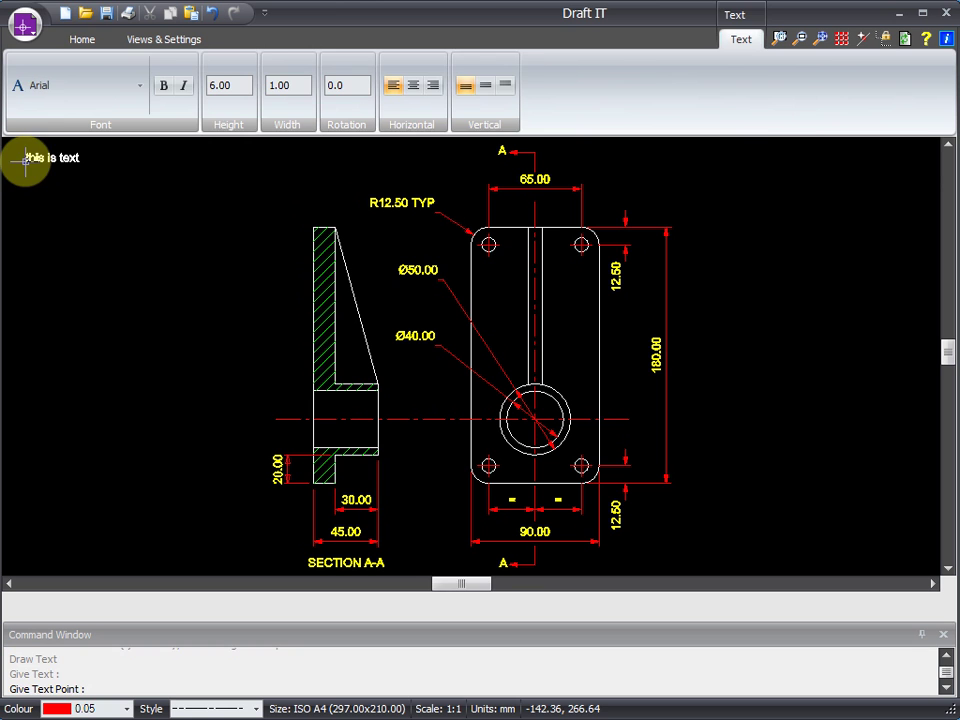
pyautogui.click(24, 155)
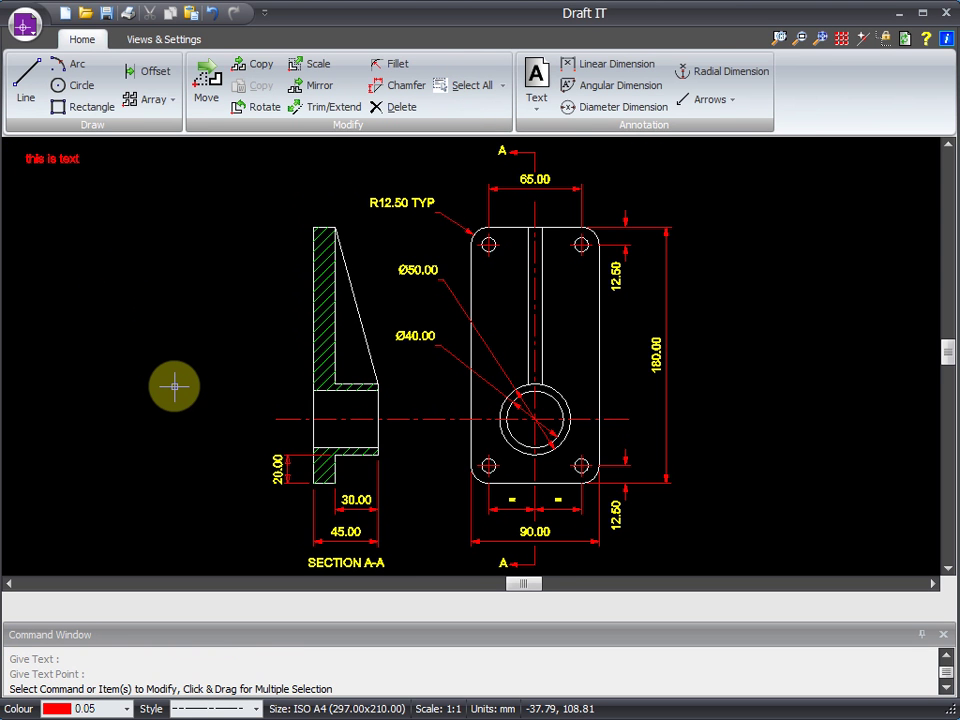
# - Replace the note's text with the pasted four-line 'During the 15 day trial period' paragraph
pyautogui.doubleClick(35, 160)
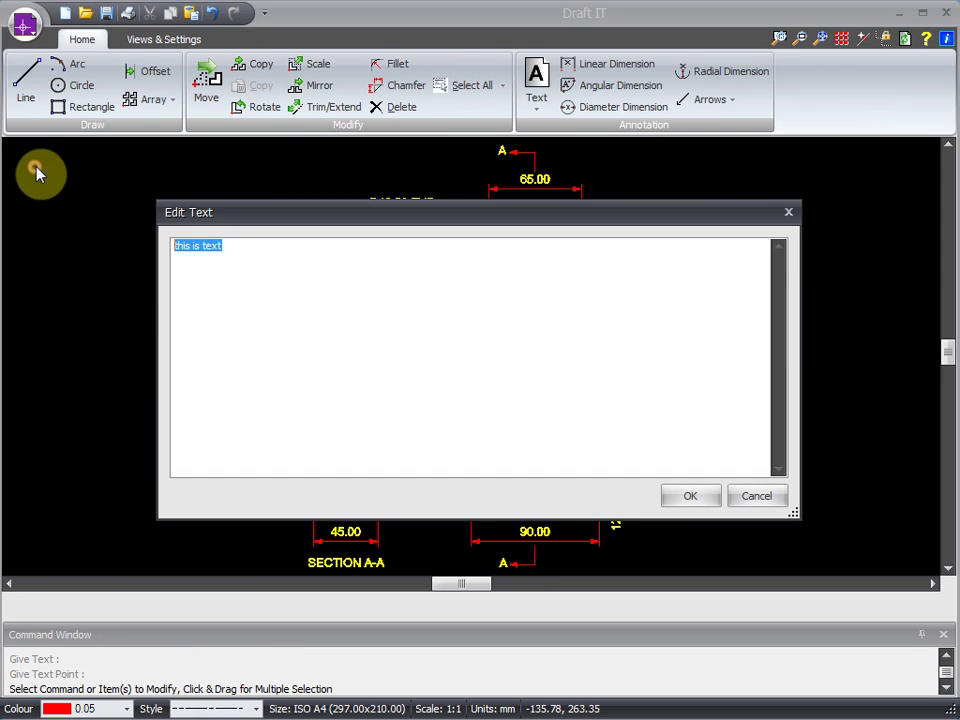
pyautogui.write('During the 15 day trial period you have the option to run any of the three low cost upgrades, DRAFT IT PLUS, DRAFT IT PRO & DRAFT IT ARCHITECTURAL.')
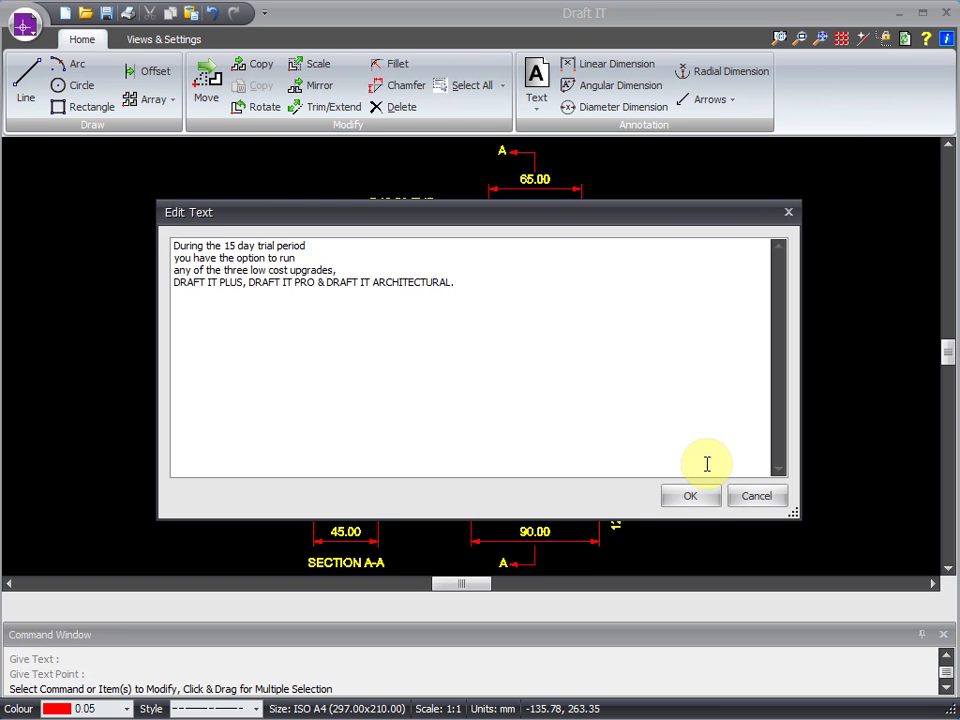
pyautogui.click(690, 497)
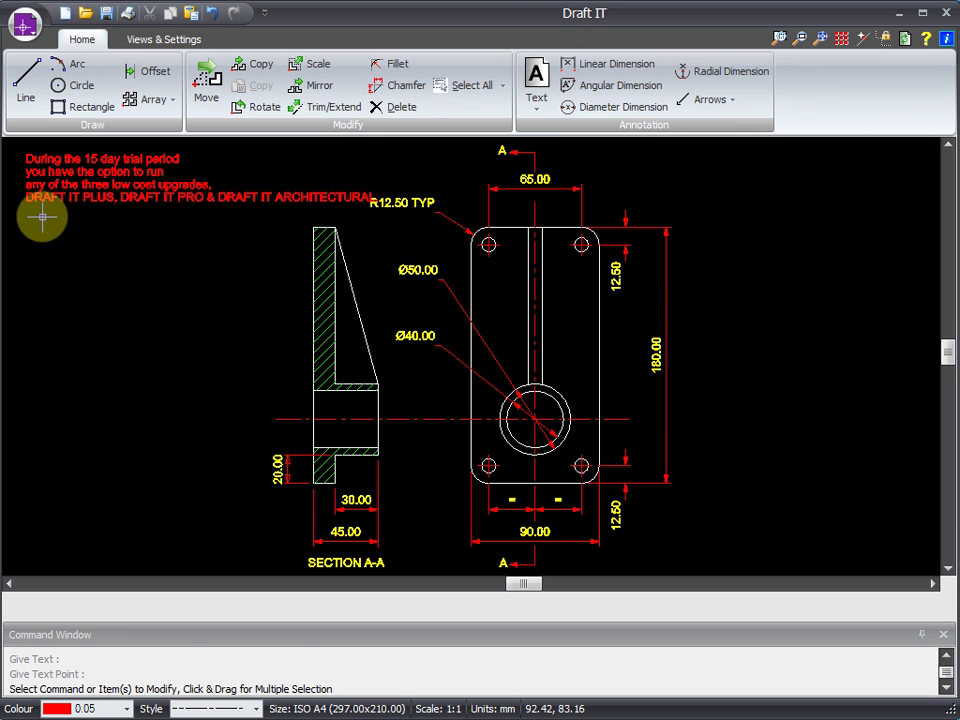
pyautogui.scroll(3, 325, 230)
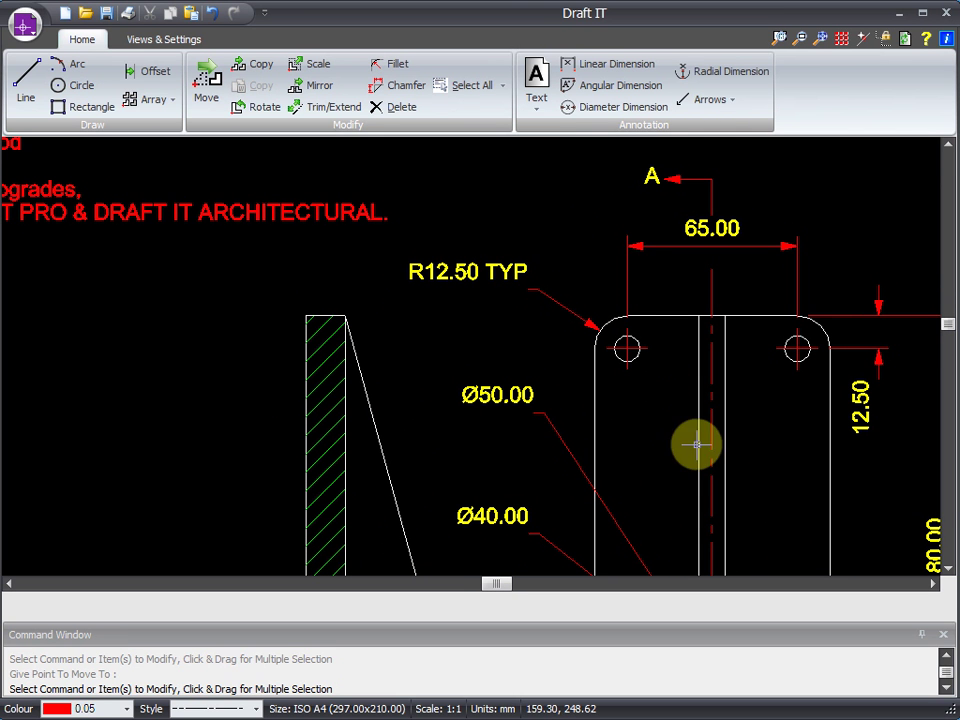
# - Change the drawing's linear units to Fractional Feet / Inches
pyautogui.click(495, 708)
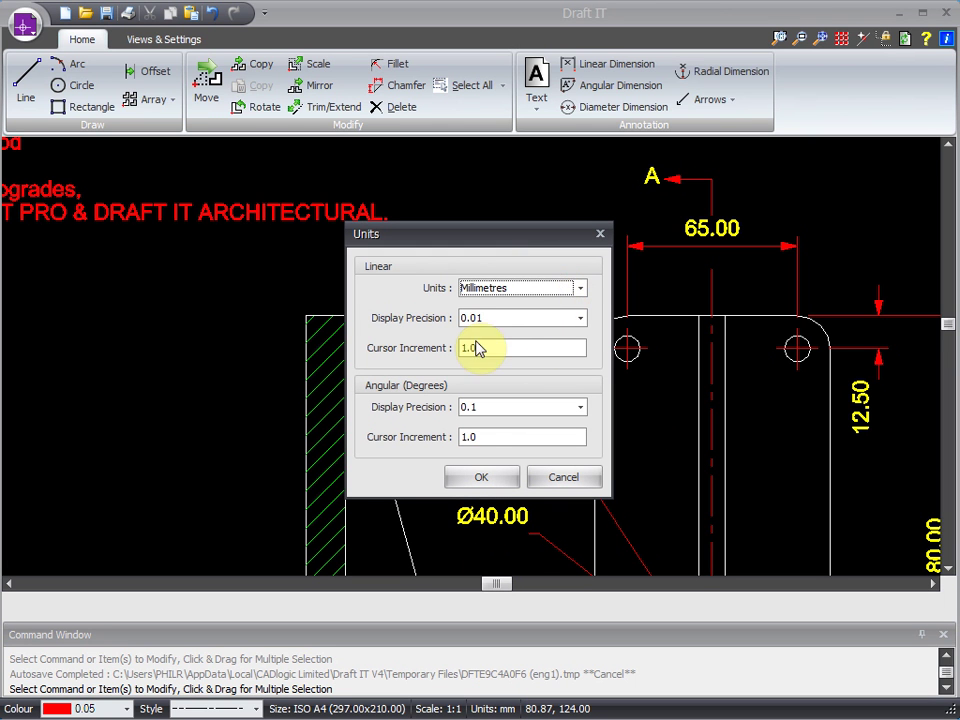
pyautogui.click(540, 290)
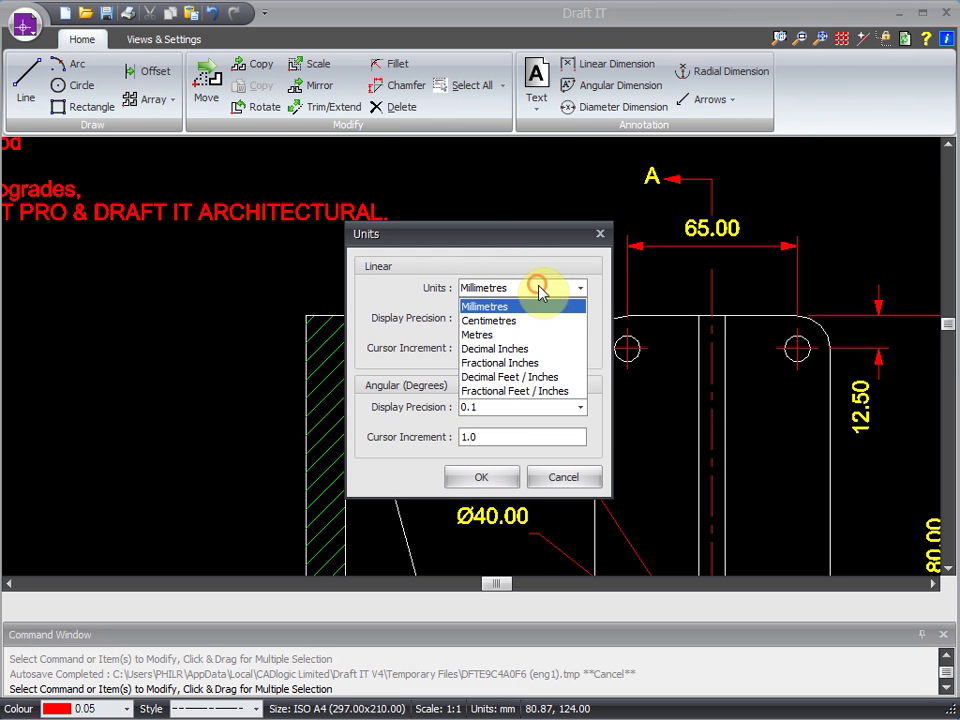
pyautogui.click(542, 391)
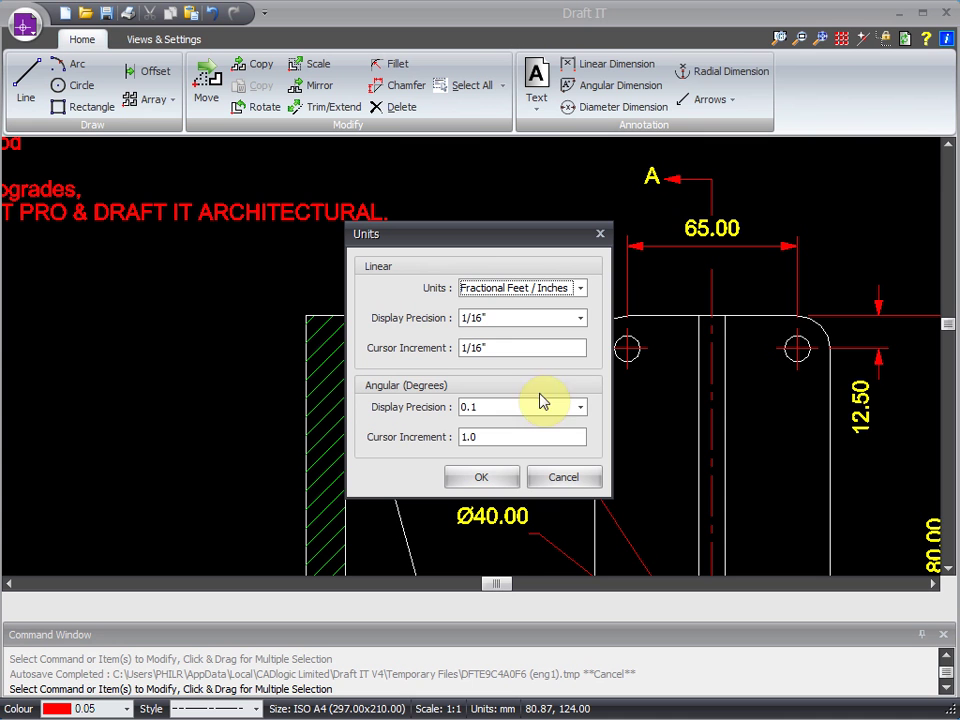
pyautogui.click(481, 477)
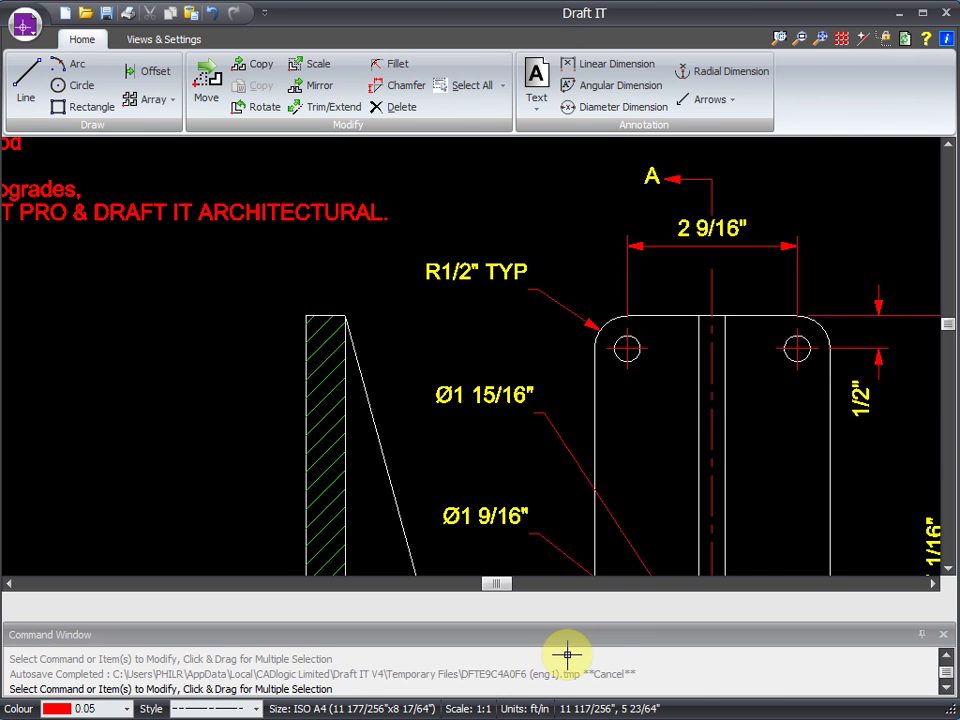
# - Switch the drawing's linear units to Decimal Inches
pyautogui.click(538, 708)
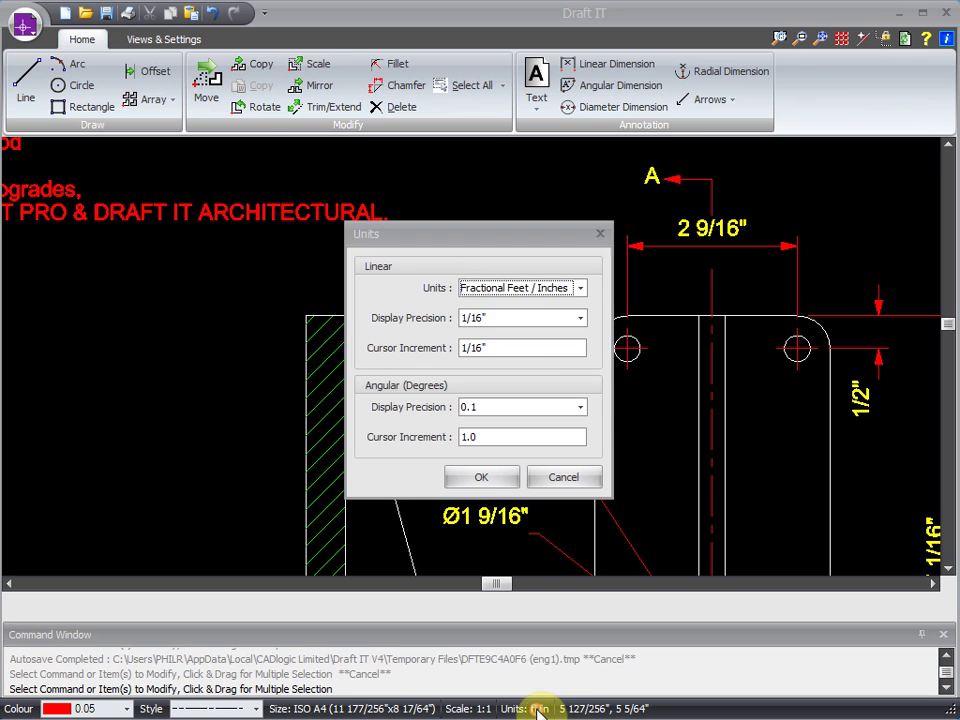
pyautogui.click(540, 287)
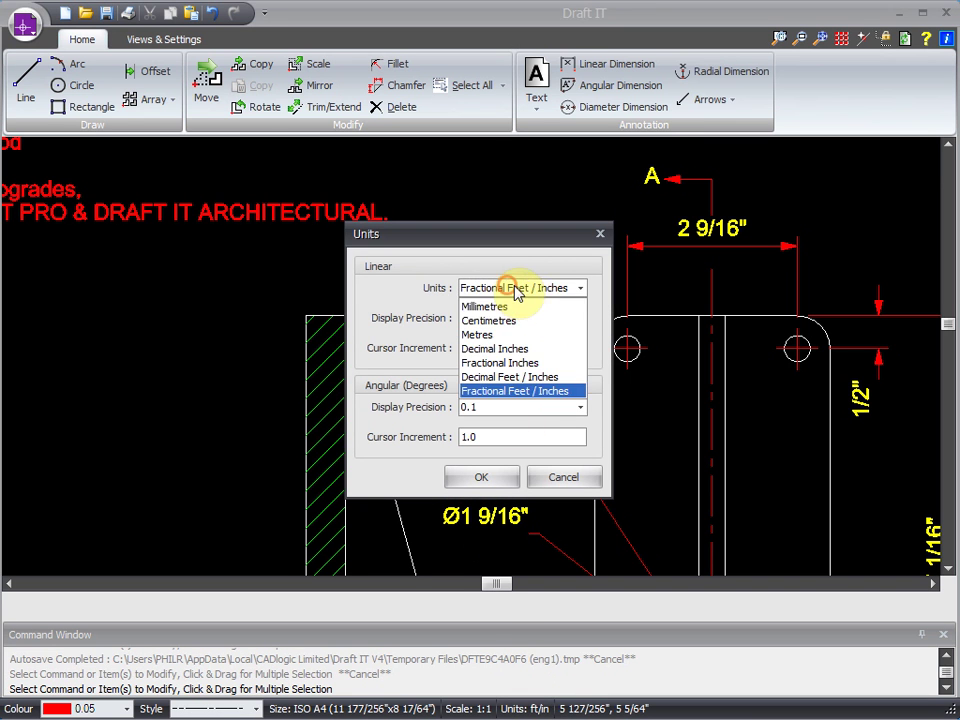
pyautogui.click(505, 349)
pyautogui.click(484, 478)
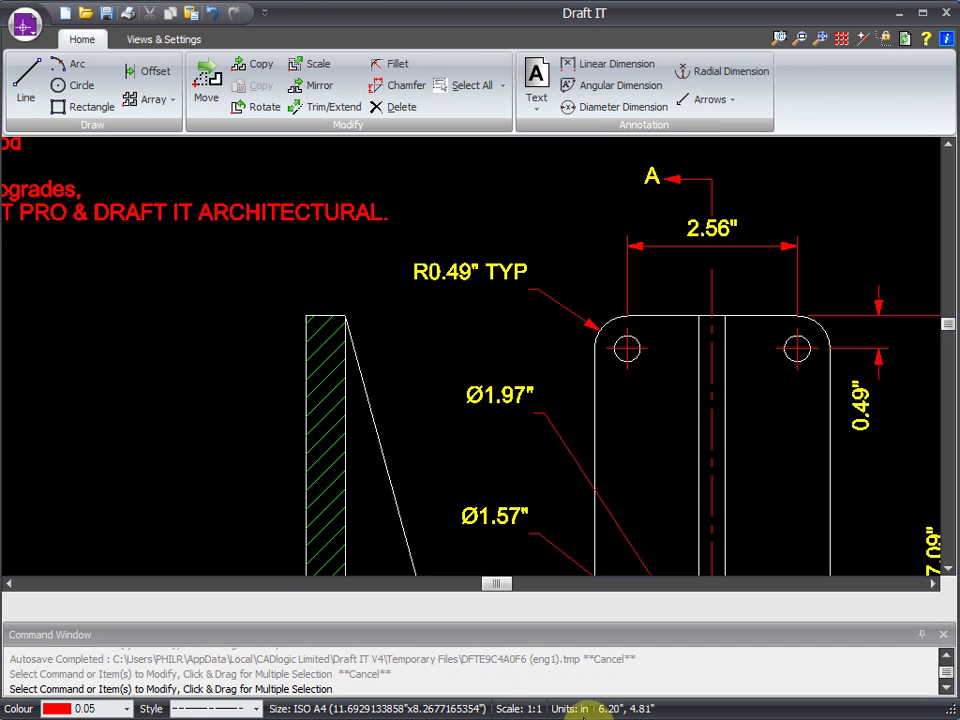
# - Set the units back to Millimetres so dimensions read 65.00 and R12.50 TYP
pyautogui.click(577, 710)
pyautogui.click(518, 290)
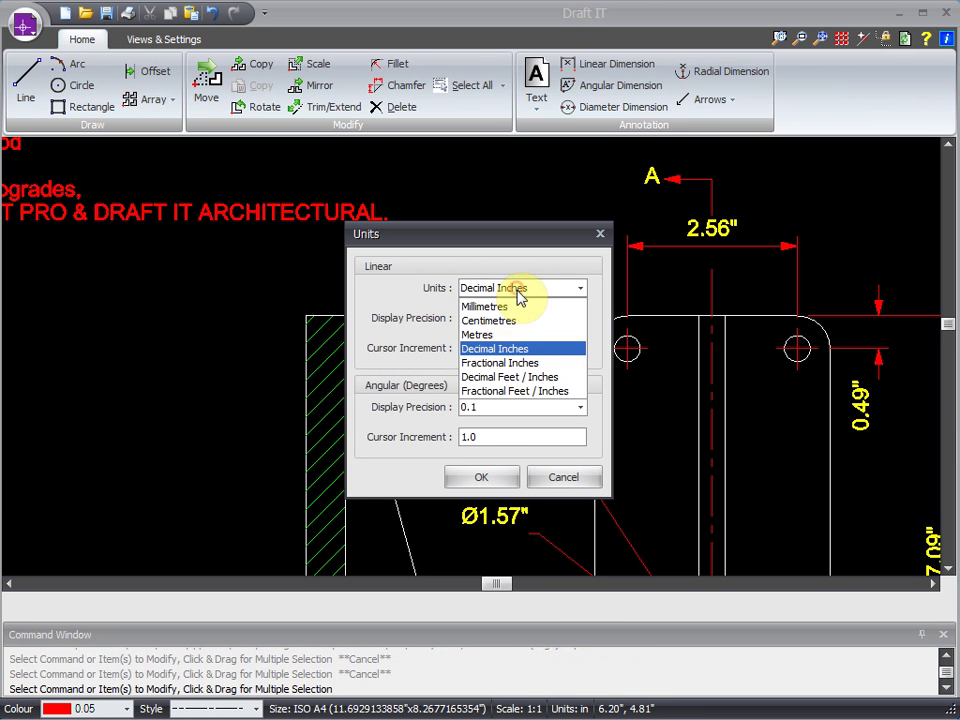
pyautogui.click(506, 307)
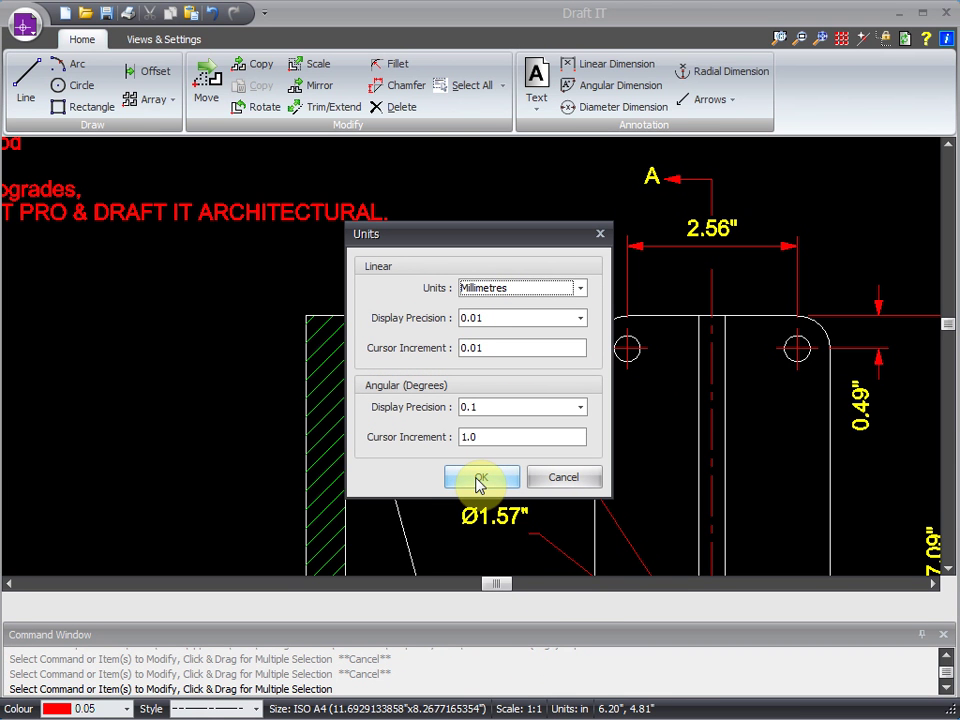
pyautogui.click(477, 479)
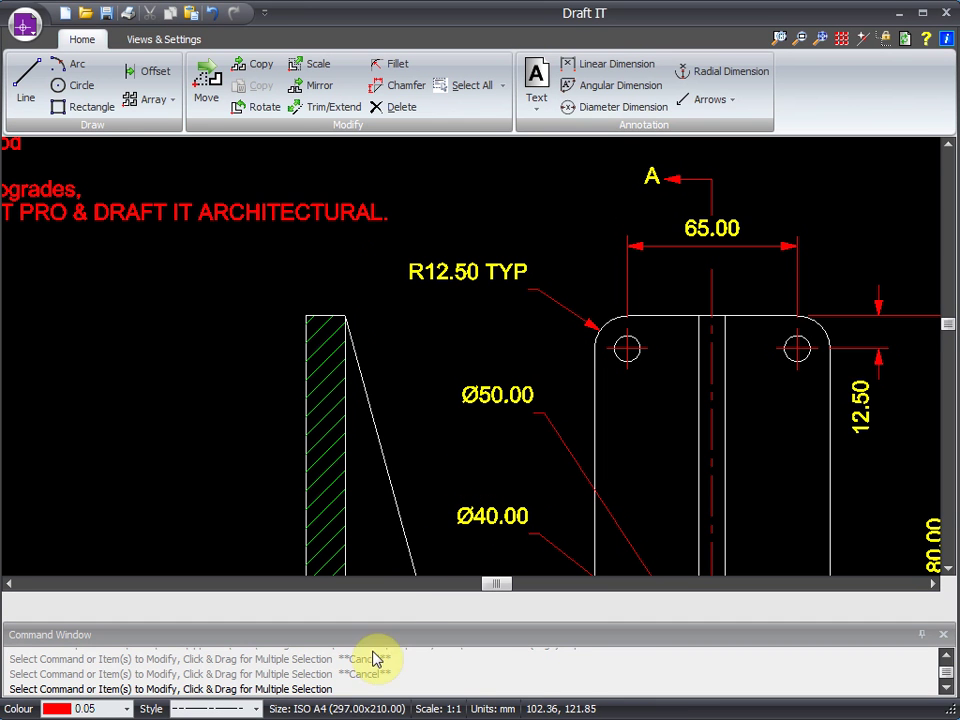
pyautogui.click(318, 710)
pyautogui.click(416, 327)
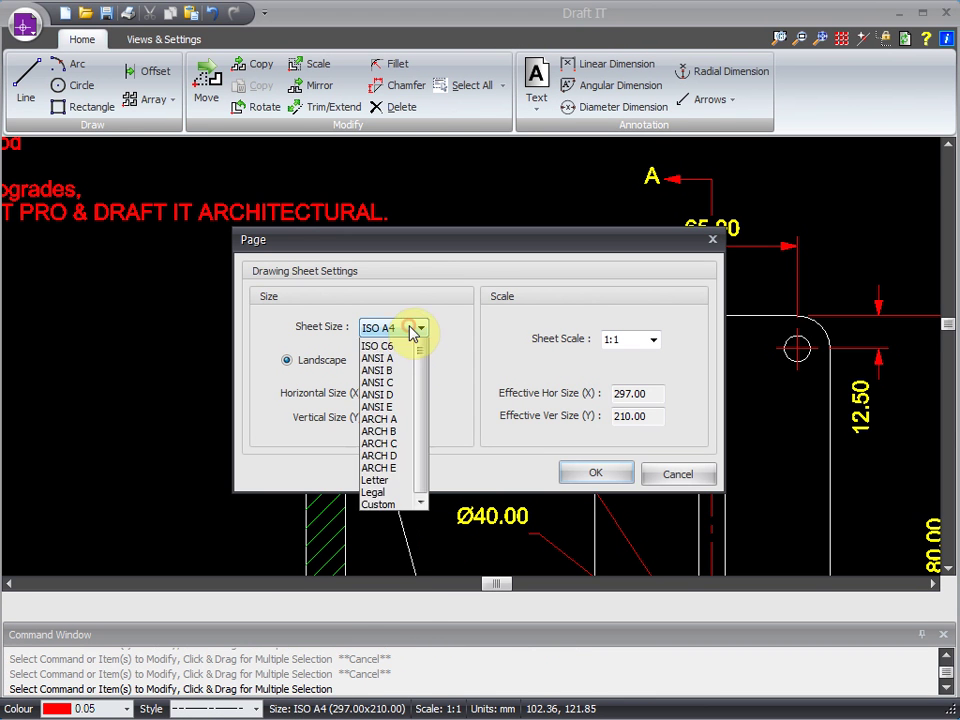
pyautogui.scroll(1, 422, 428)
pyautogui.moveTo(422, 428); pyautogui.dragTo(480, 339)
pyautogui.click(481, 322)
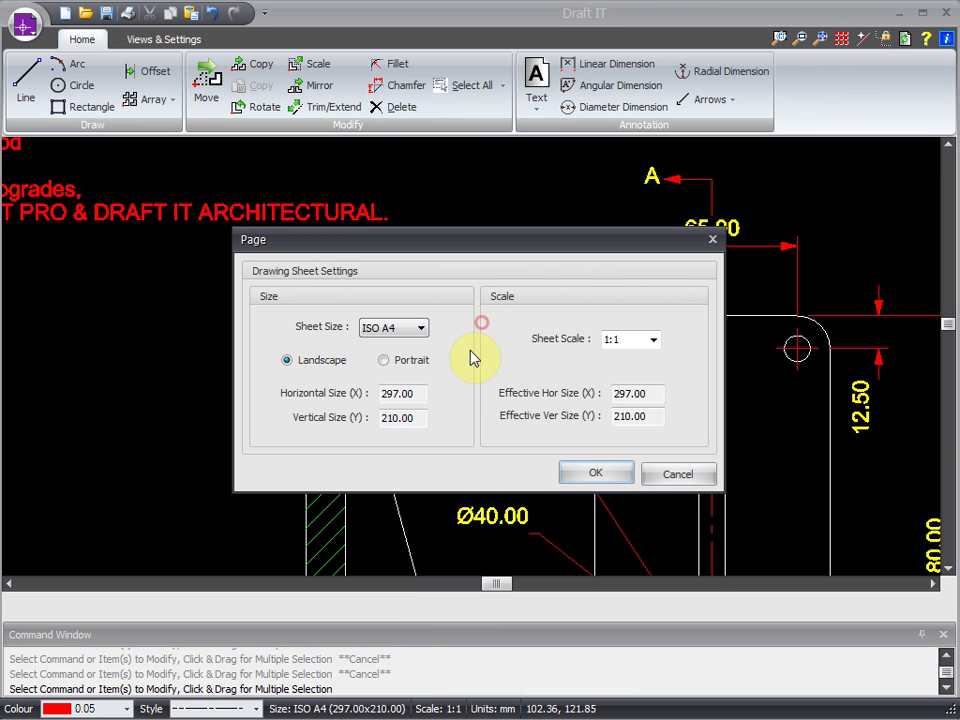
pyautogui.click(652, 341)
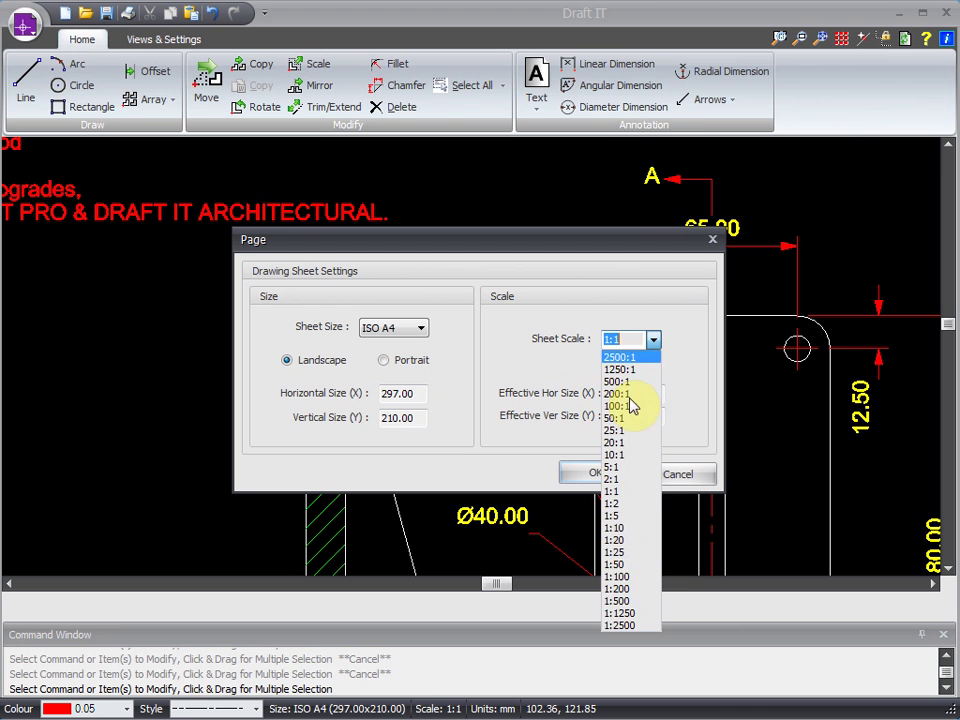
pyautogui.click(663, 301)
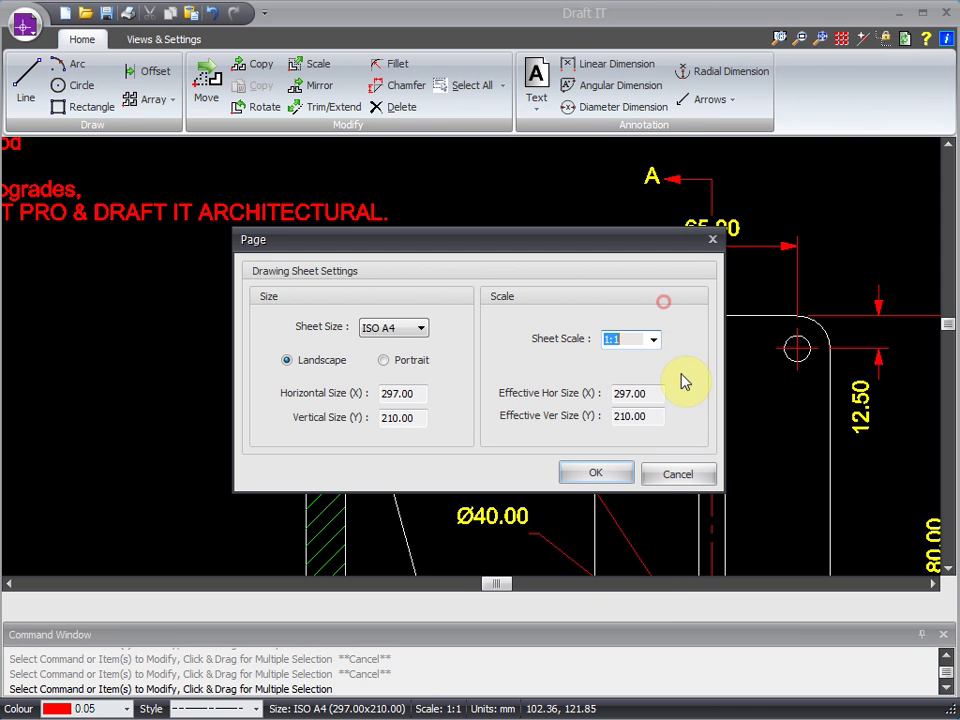
pyautogui.click(596, 471)
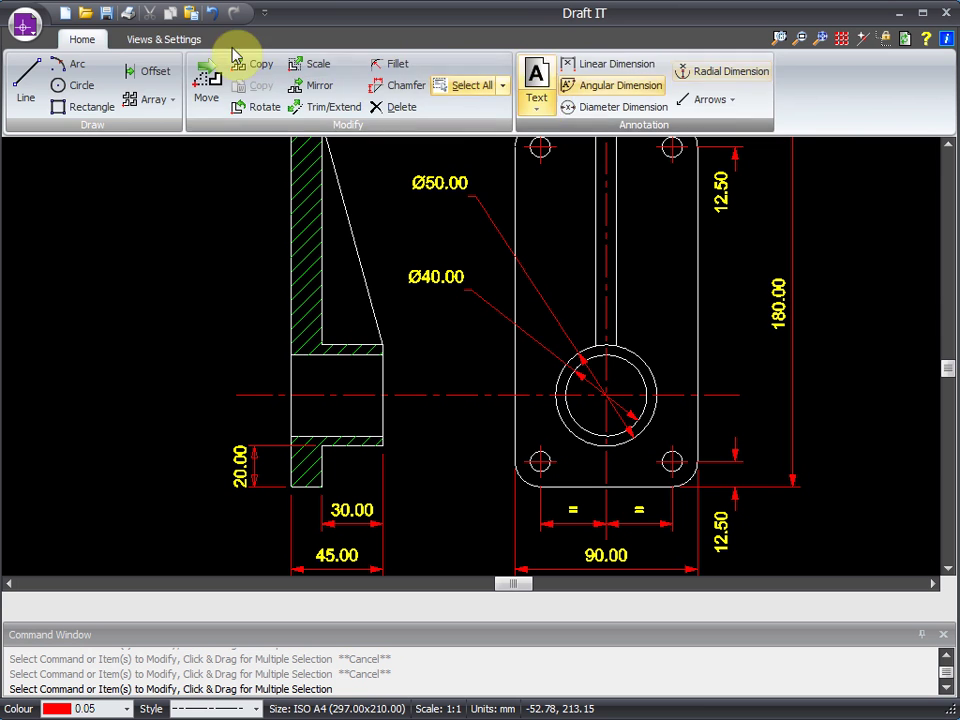
# - From the Views & Settings tab, bring up the application menu's Print options
pyautogui.click(161, 38)
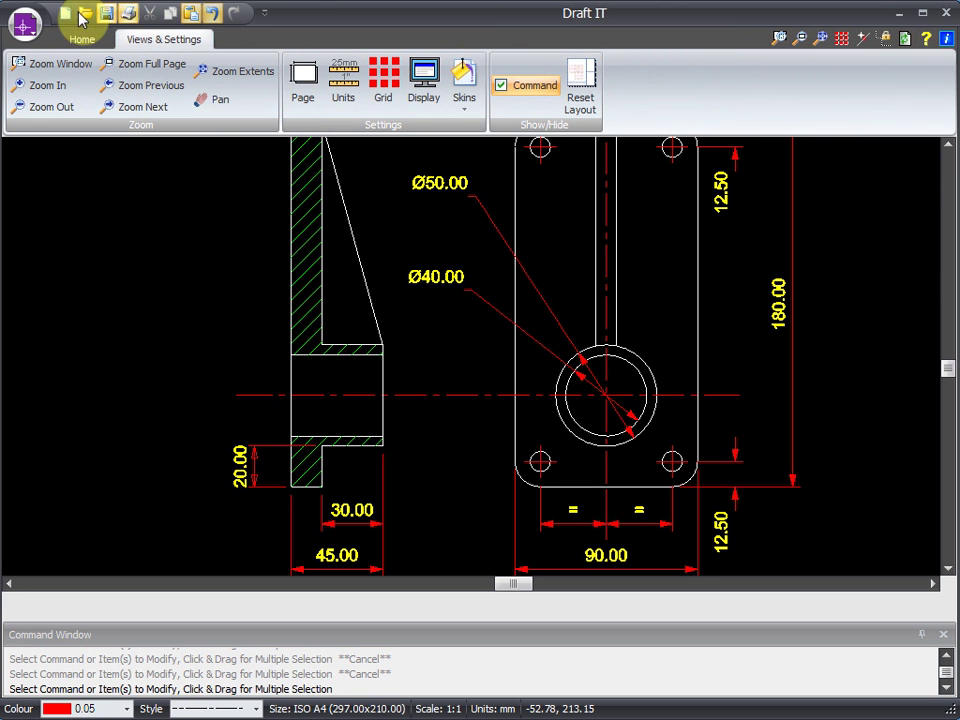
pyautogui.click(24, 22)
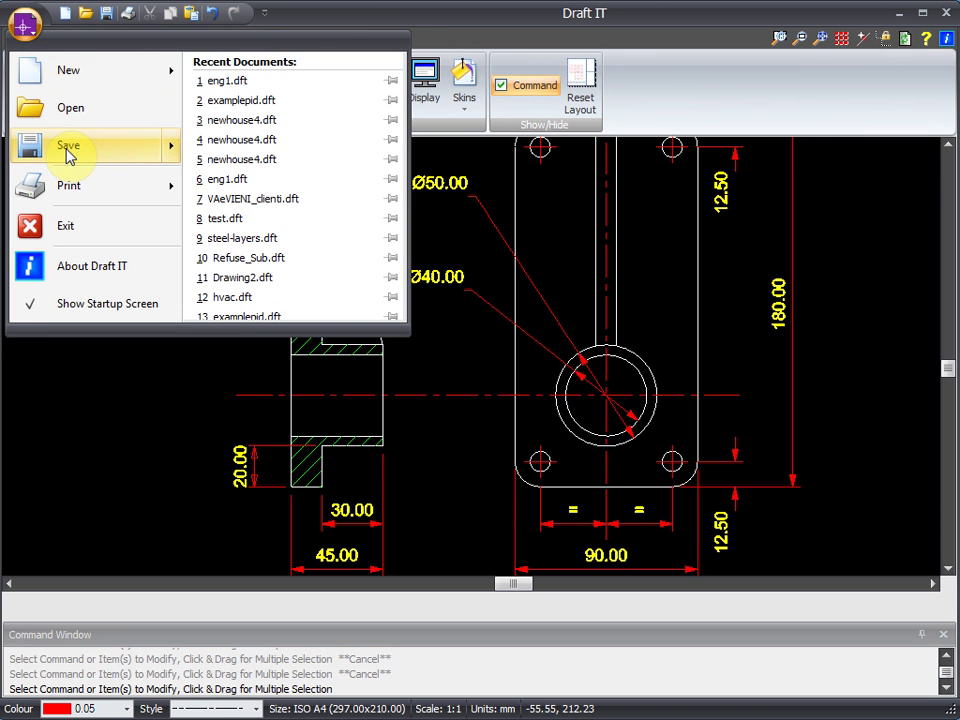
pyautogui.moveTo(68, 148)
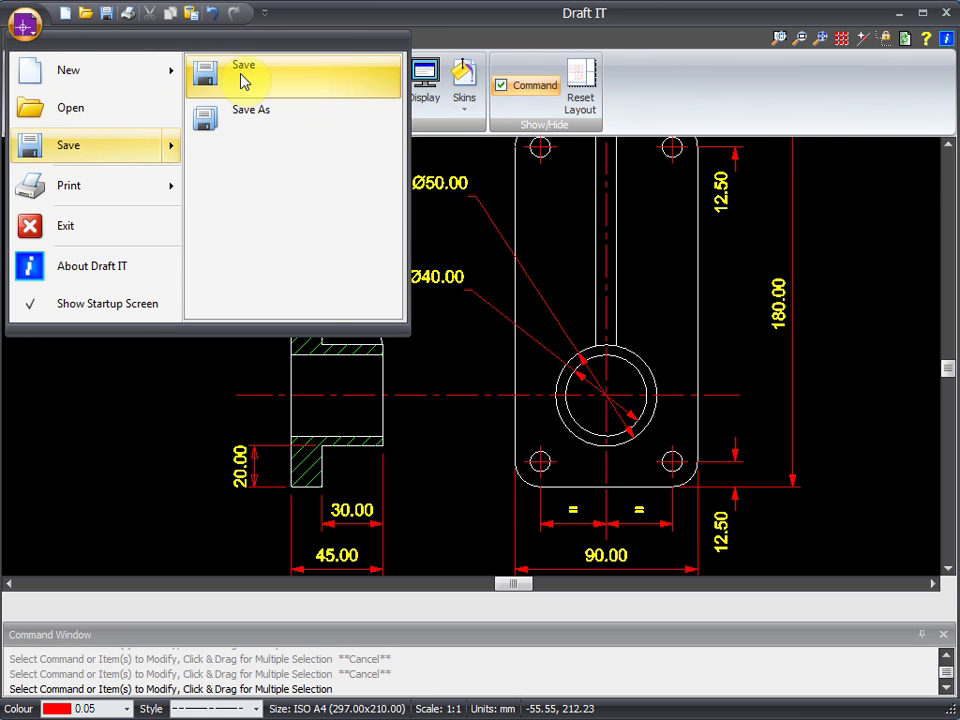
pyautogui.moveTo(106, 192)
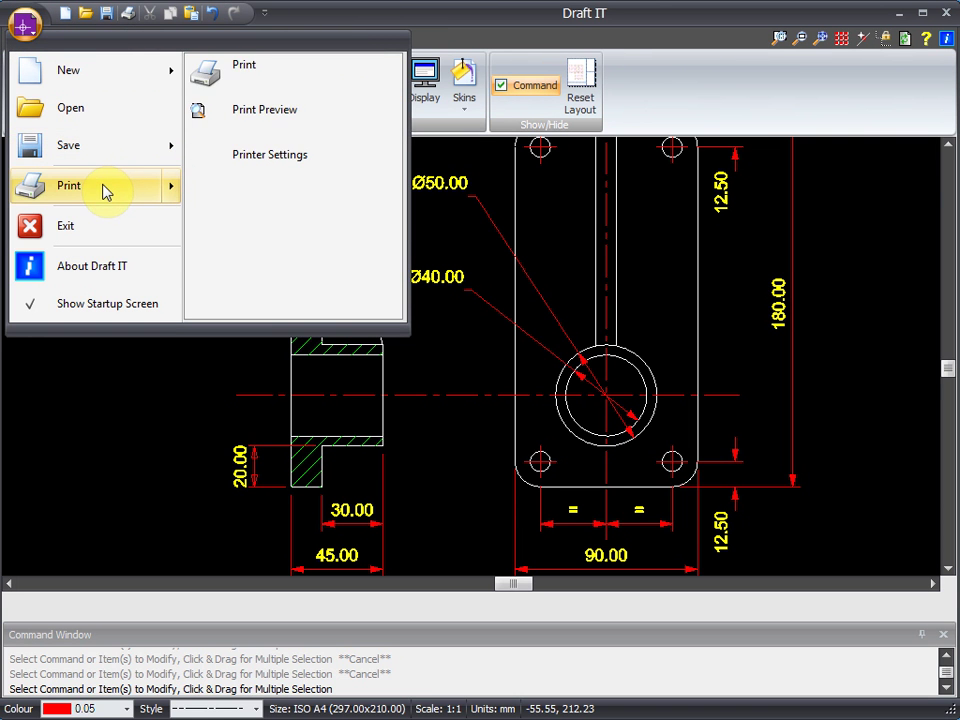
# - Check the full A4 bracket sheet in Print Preview, then close the preview
pyautogui.click(259, 112)
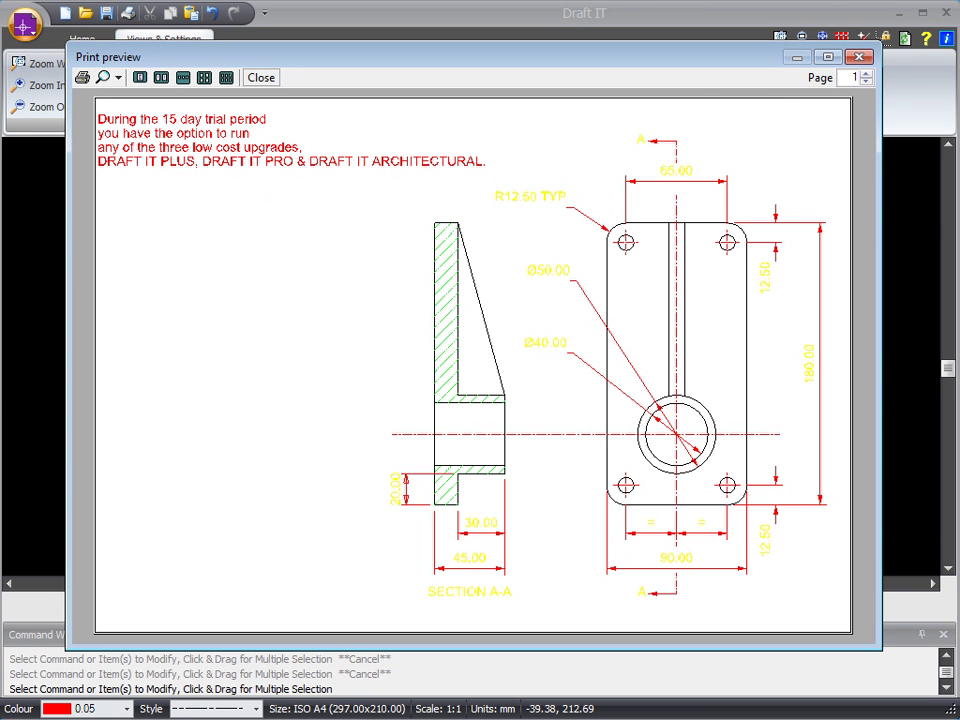
pyautogui.click(862, 59)
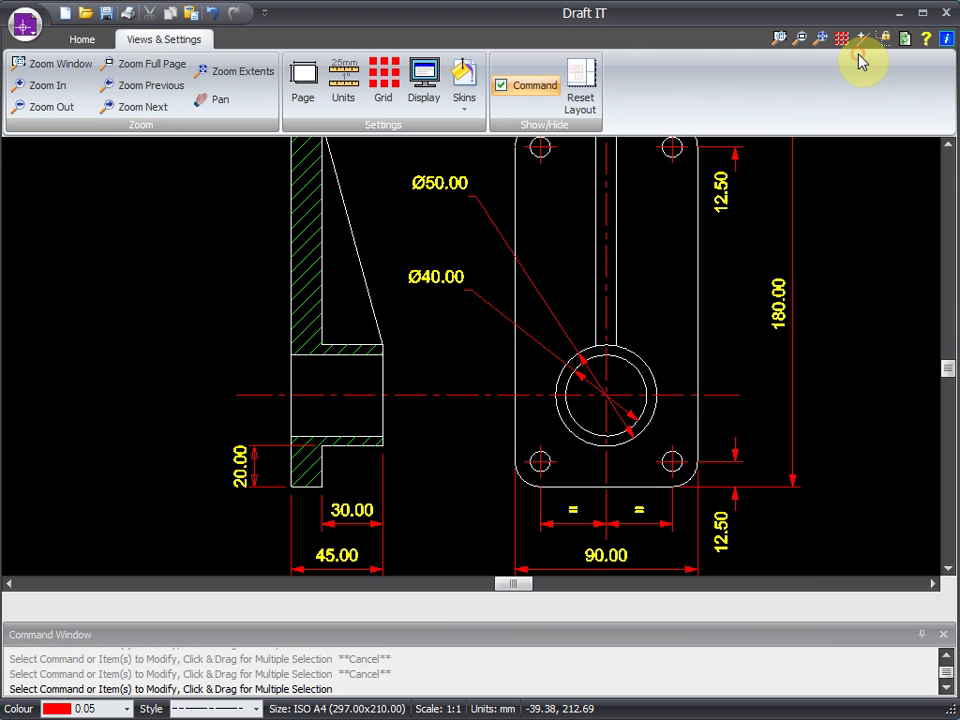